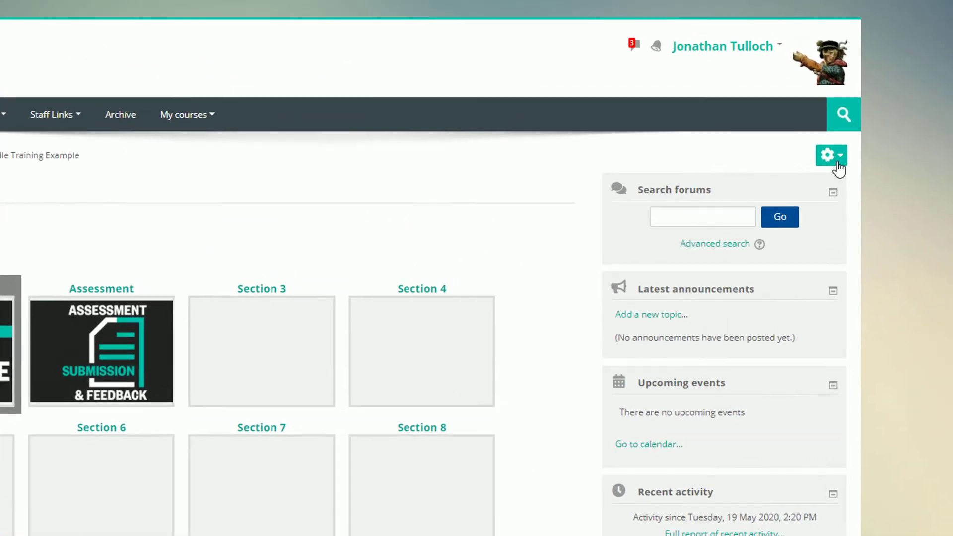
# Turn editing on for the course and delete the Search forums block.
pyautogui.click(810, 102)
pyautogui.click(800, 198)
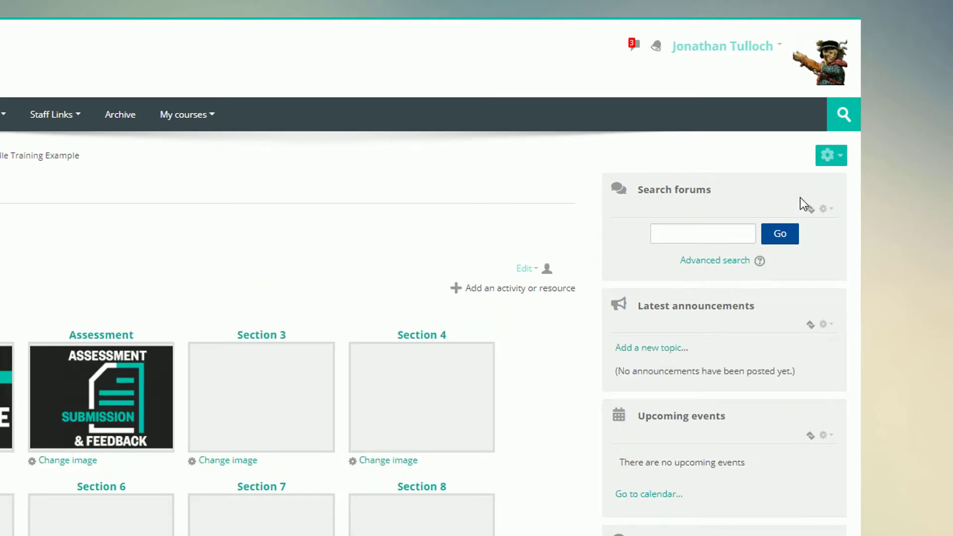
pyautogui.click(824, 210)
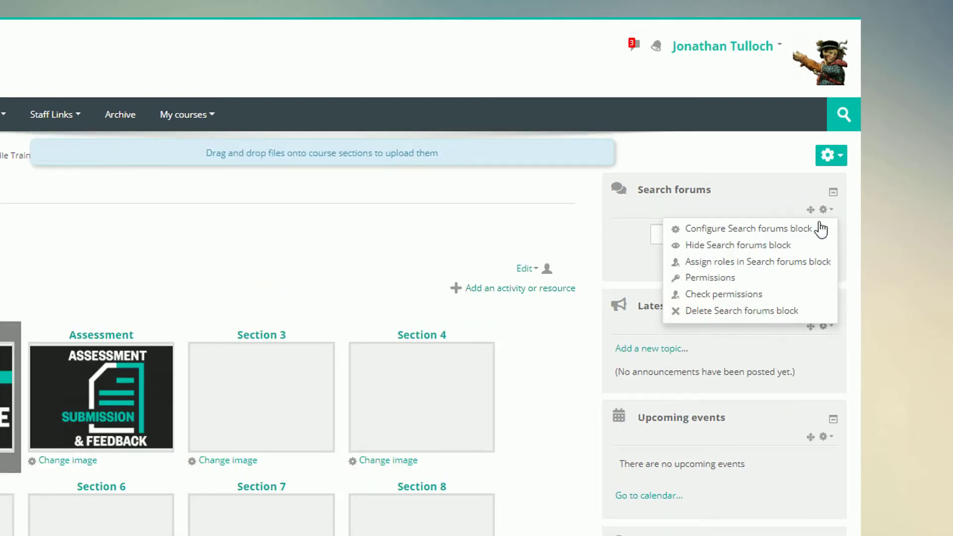
pyautogui.click(789, 312)
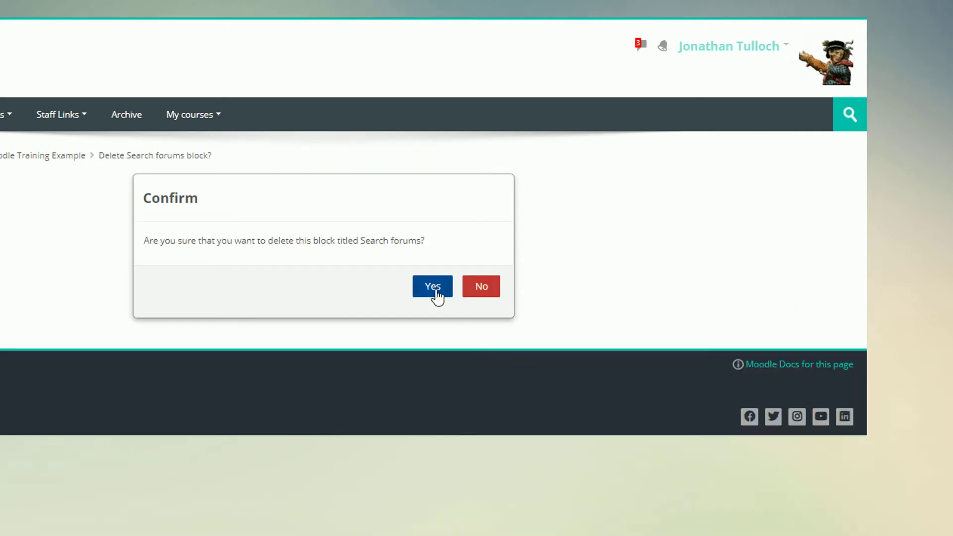
pyautogui.click(437, 293)
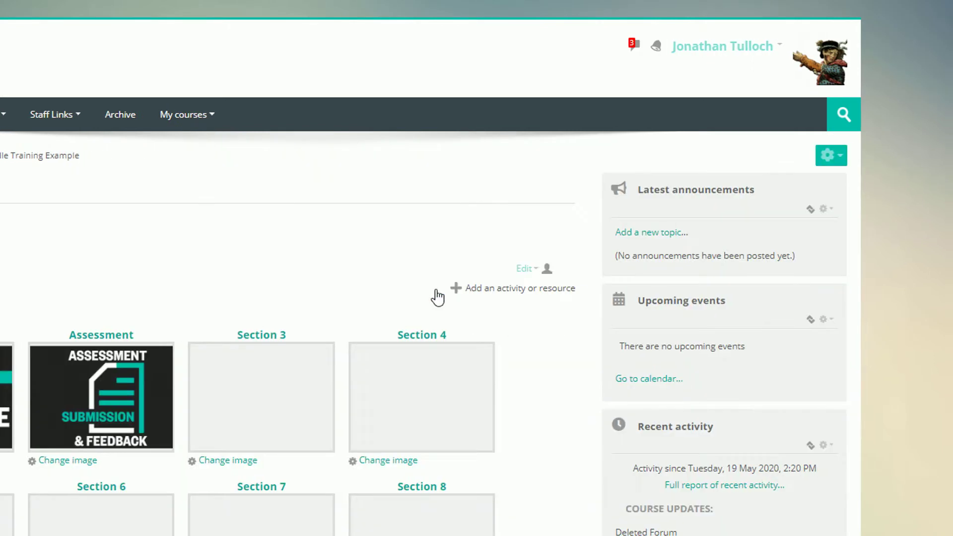
# Delete the Latest announcements, Upcoming events and Recent activity blocks.
pyautogui.click(824, 212)
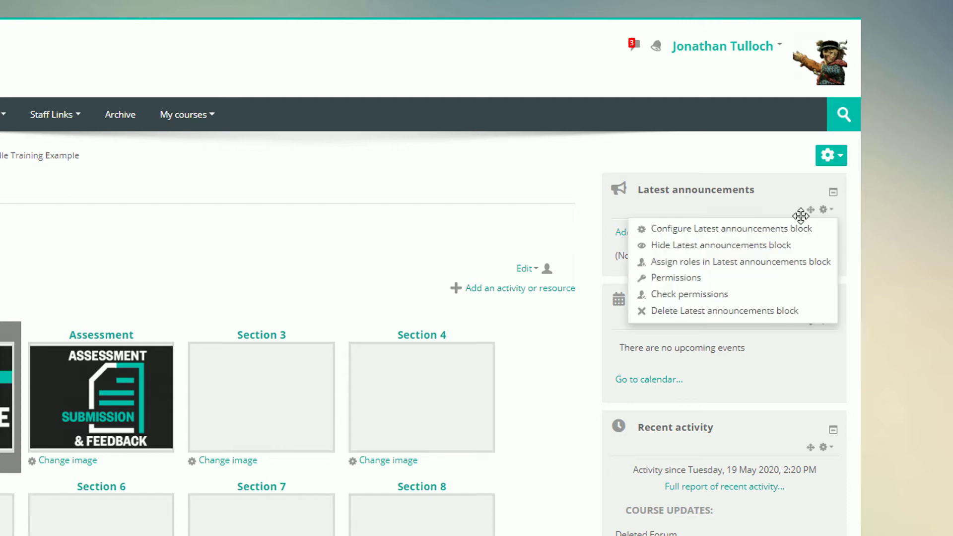
pyautogui.click(761, 315)
pyautogui.click(436, 289)
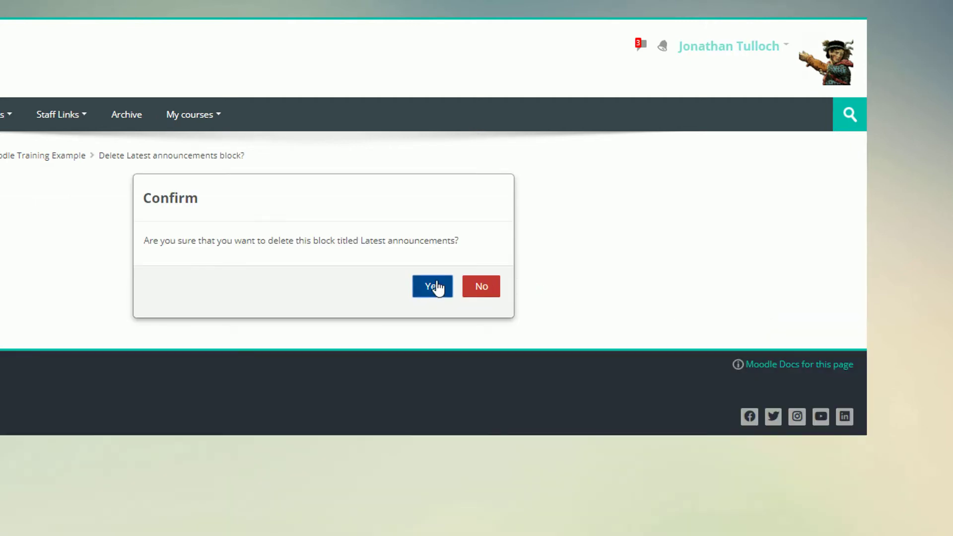
pyautogui.click(826, 211)
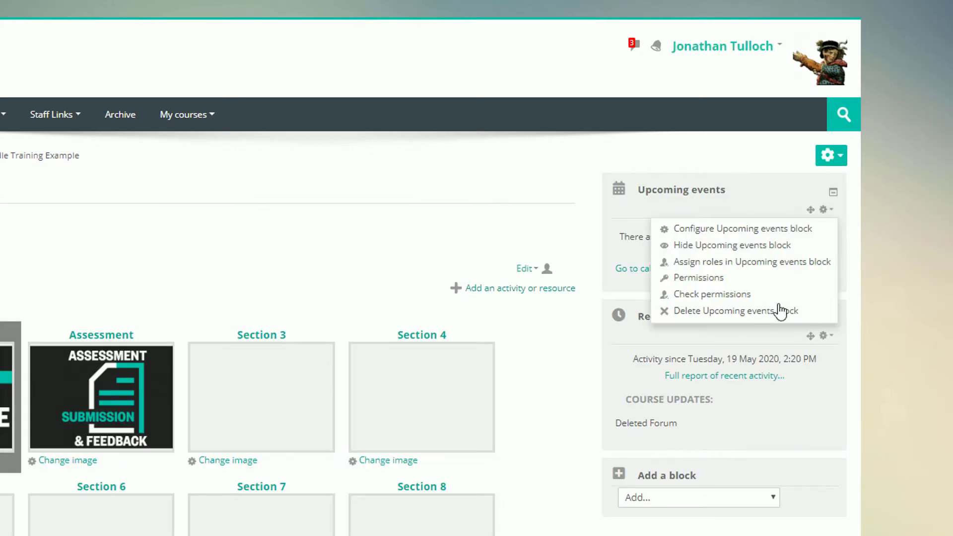
pyautogui.click(781, 311)
pyautogui.click(431, 287)
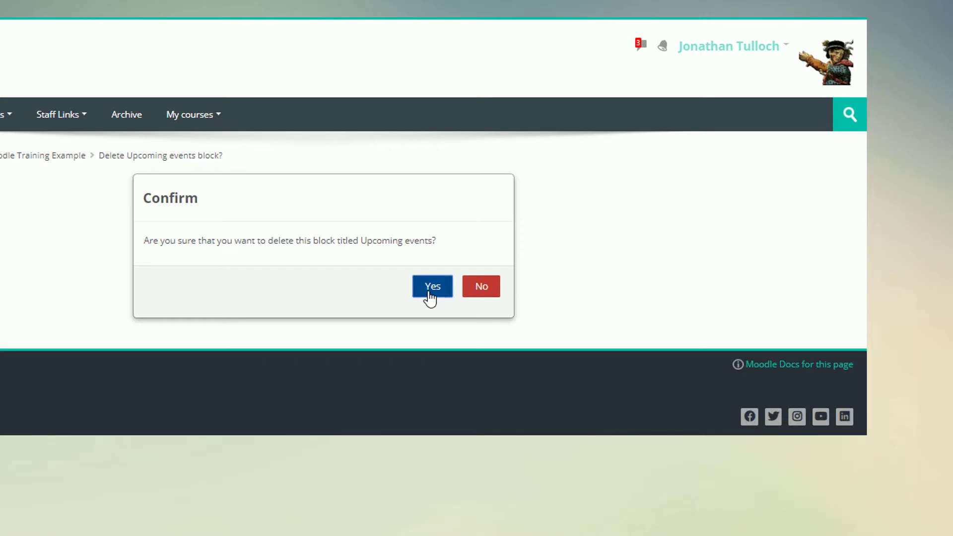
pyautogui.click(830, 209)
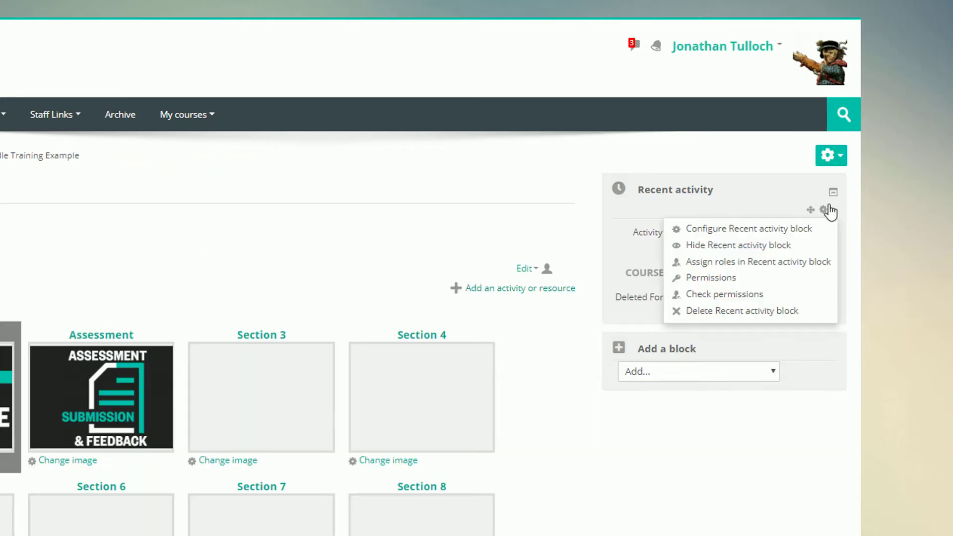
pyautogui.click(767, 312)
pyautogui.click(432, 287)
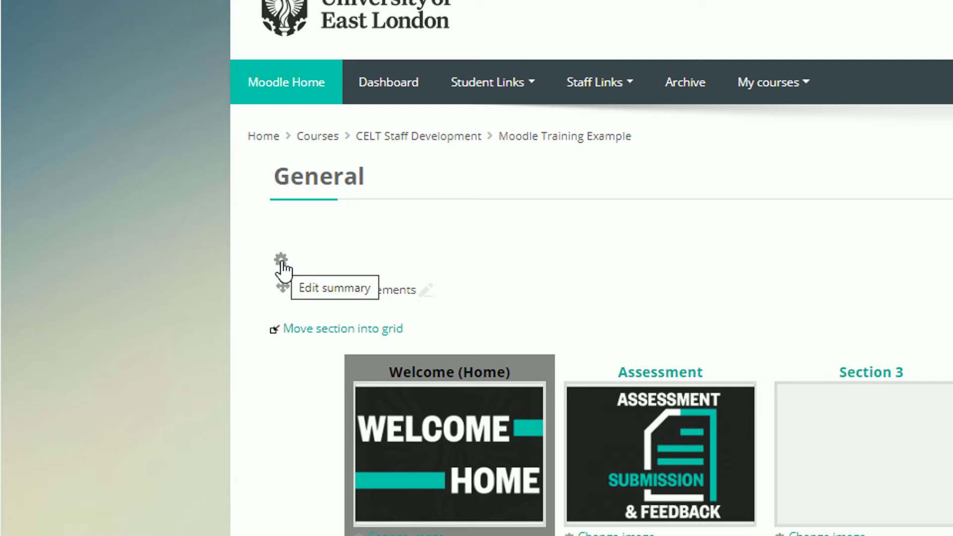
# Open the General section's Edit summary form and place the cursor in the Summary editor.
pyautogui.click(281, 261)
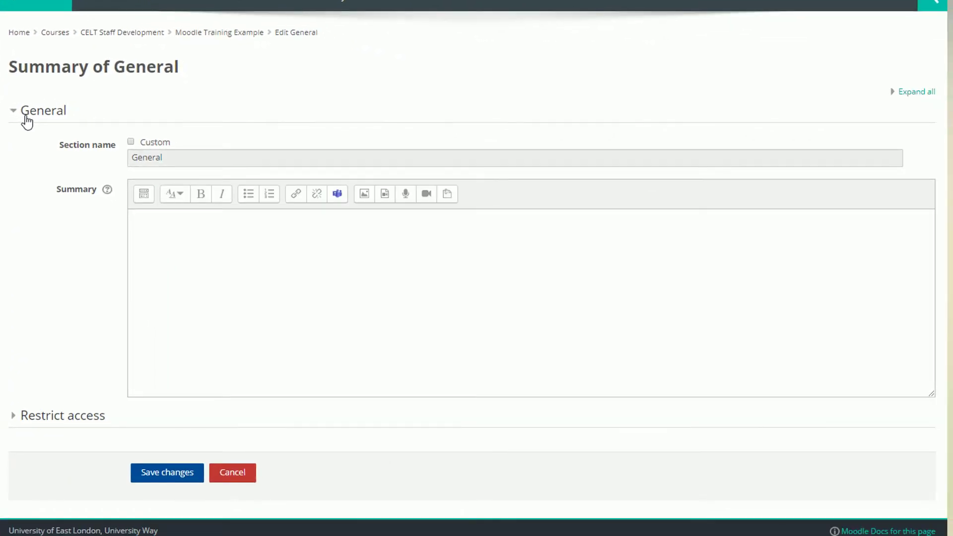
pyautogui.click(148, 232)
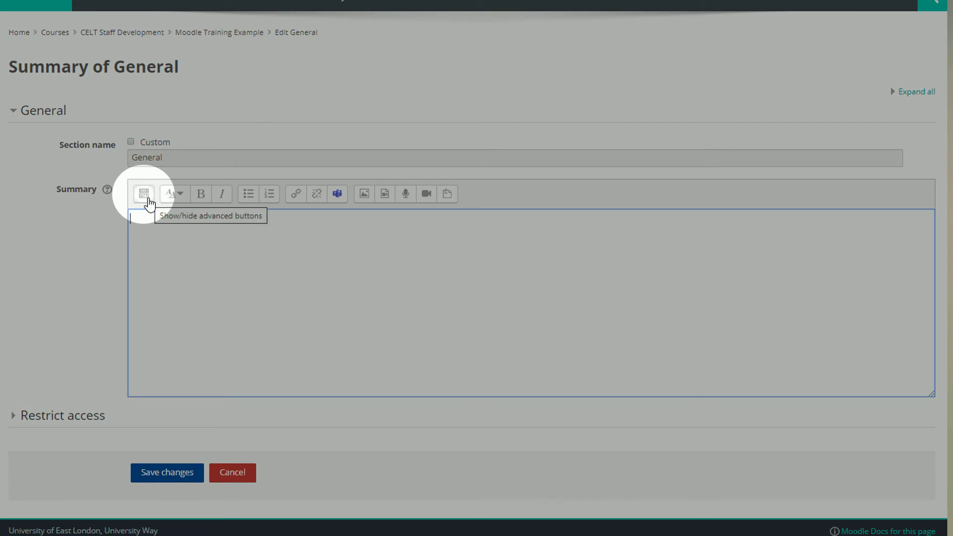
# Switch the summary to HTML source and paste the banner code with image, My Module heading and subtitle.
pyautogui.click(148, 199)
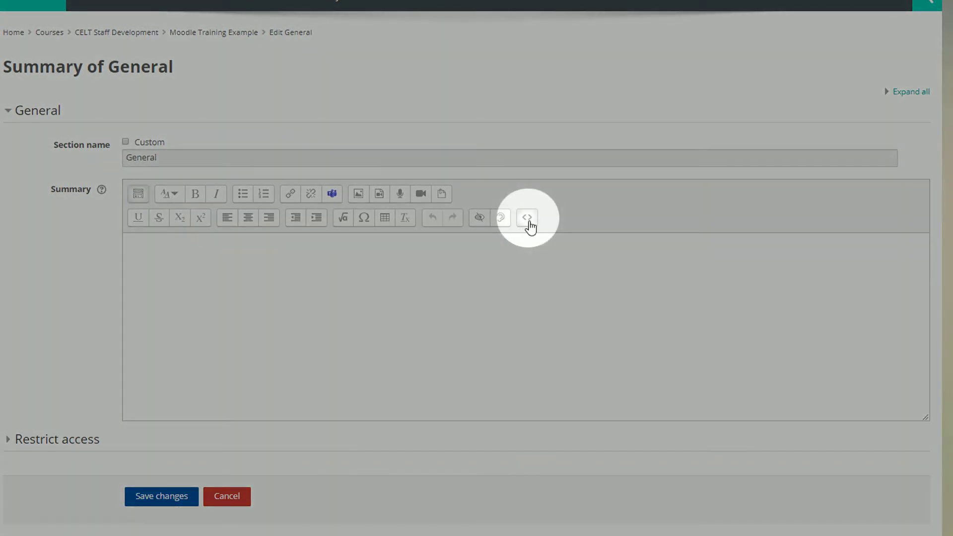
pyautogui.click(528, 221)
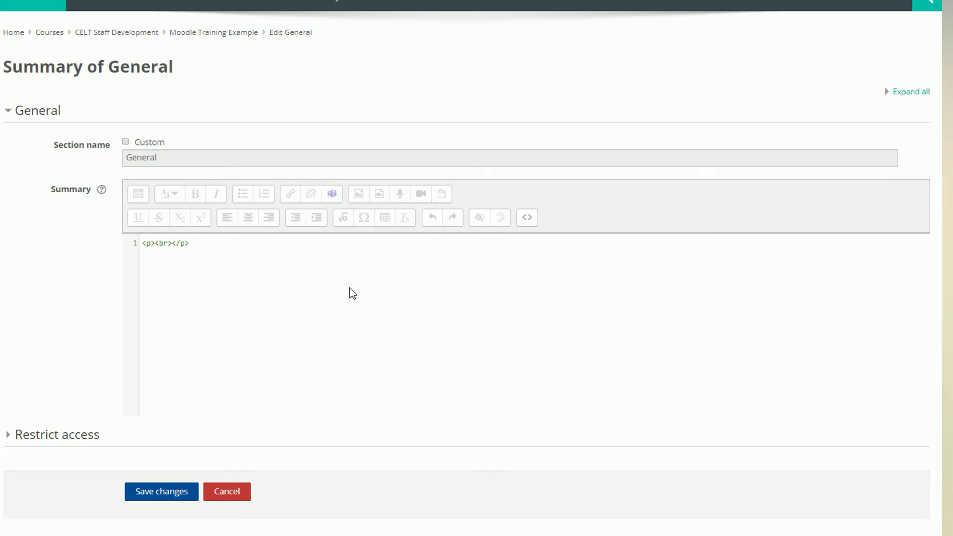
pyautogui.write('<div class="course-pano wrapper"><img src="https://moodle.uel.ac.uk/draftfile.php/767765/user/draft/880841012/Artboard%206.png" width="2134" height="422"><br>     <div class="course-pano title">         <h2><span>My Module</span></h2>         <h4><span>Resources, Assignments, Discussions and more</span></h4>     </div> </div>')
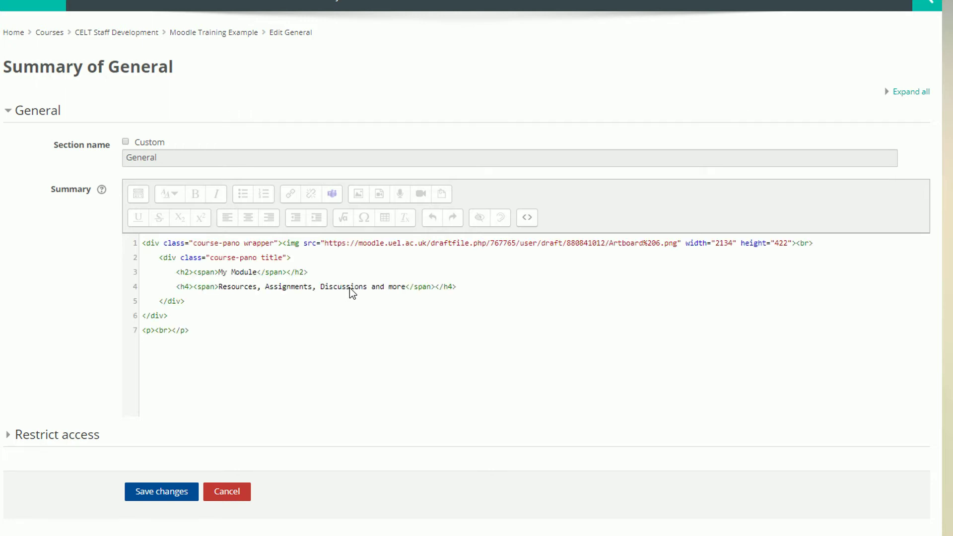
# Change the banner heading to 'Shapes Class' and the subtitle to 'An introduction to shapes and what they can do'.
pyautogui.click(533, 222)
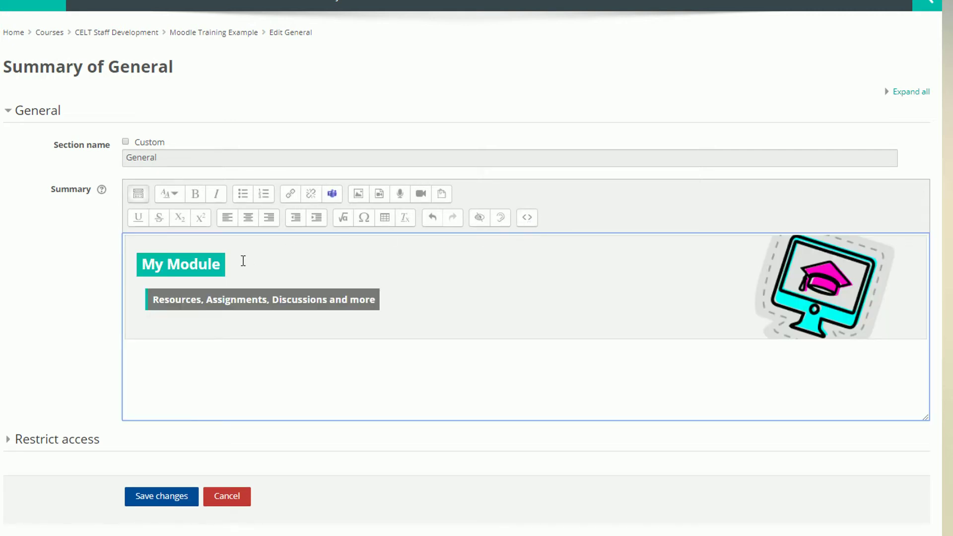
pyautogui.moveTo(222, 264); pyautogui.dragTo(146, 263)
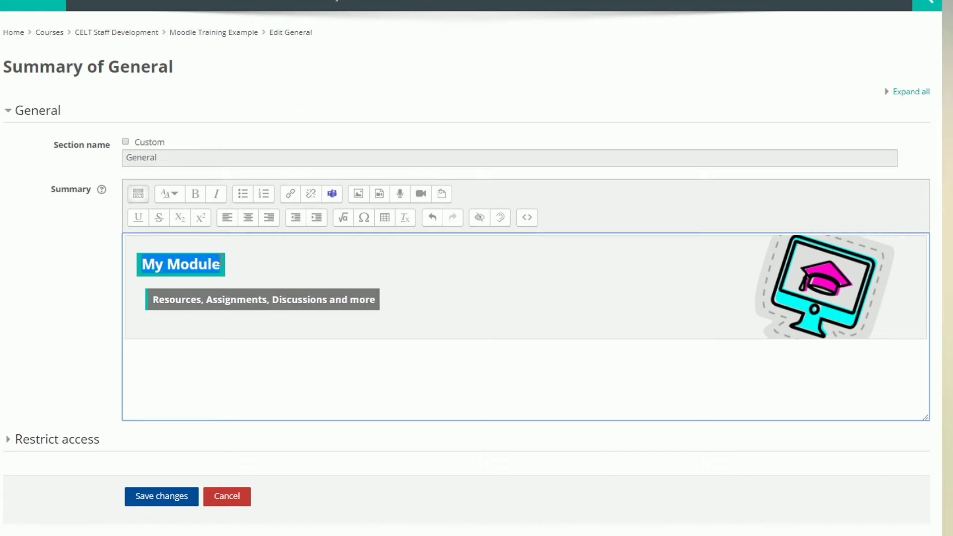
pyautogui.write('Shapes Class')
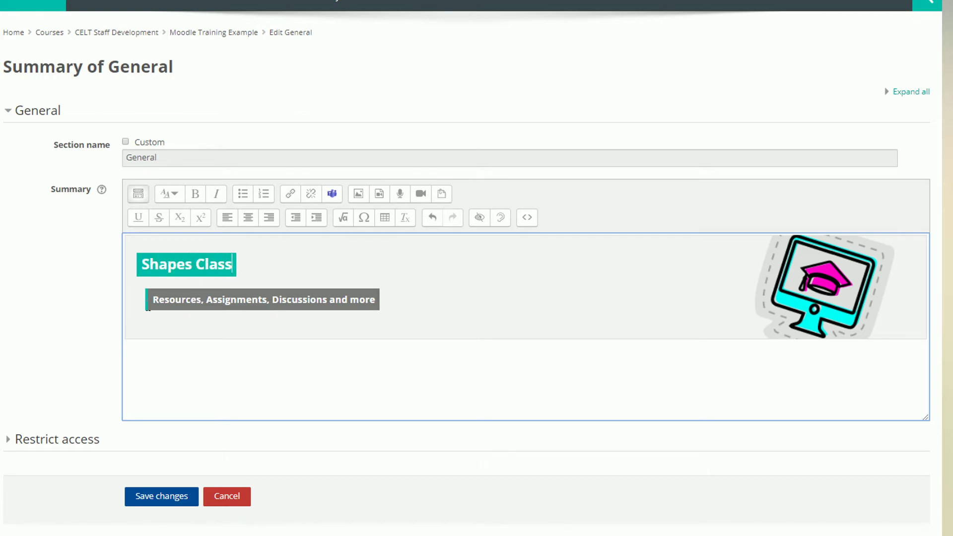
pyautogui.moveTo(148, 306); pyautogui.dragTo(374, 301)
pyautogui.write('An introduction to shapes and wha')
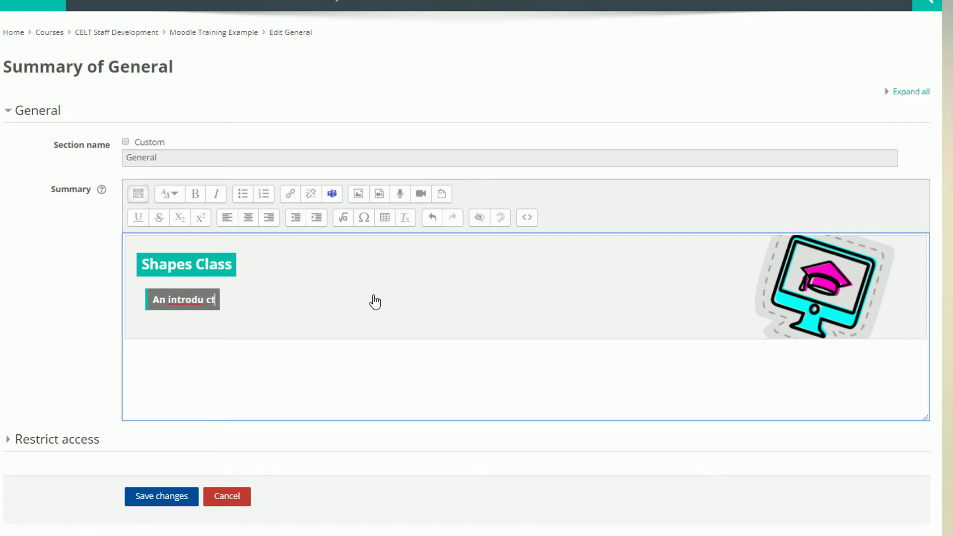
pyautogui.write('t they can do')
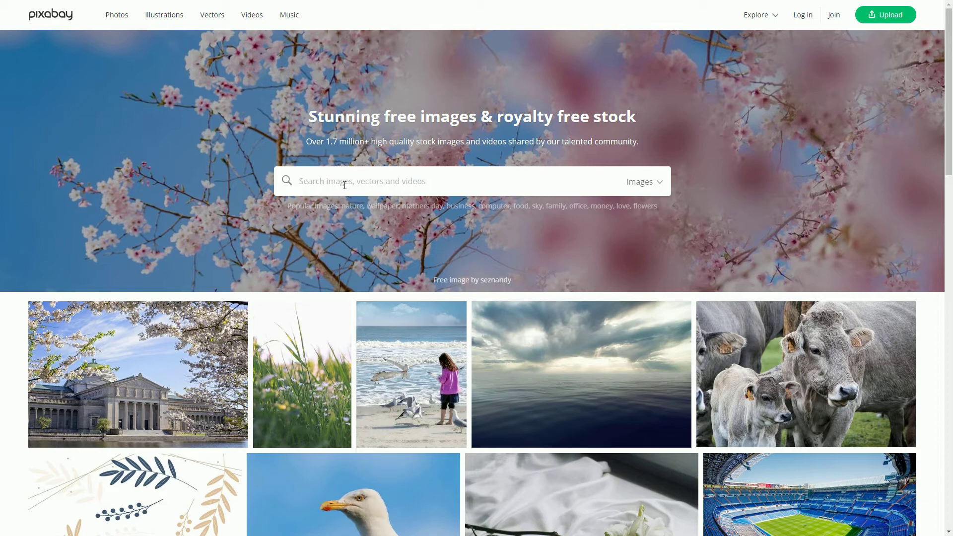
# Search Pixabay for 'banner header' and open the crumpled graph-paper banner image.
pyautogui.write('banner header')
pyautogui.press('Return')
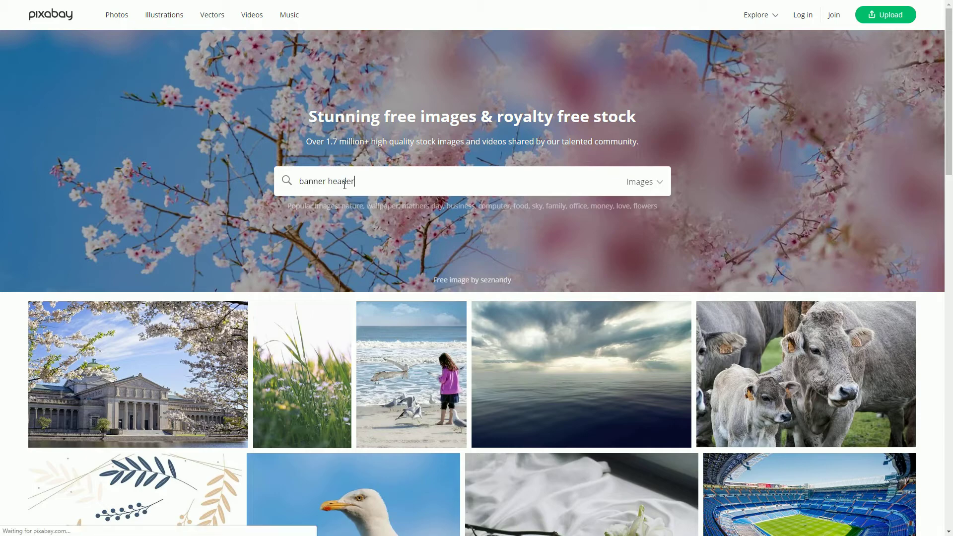
pyautogui.press('F11')
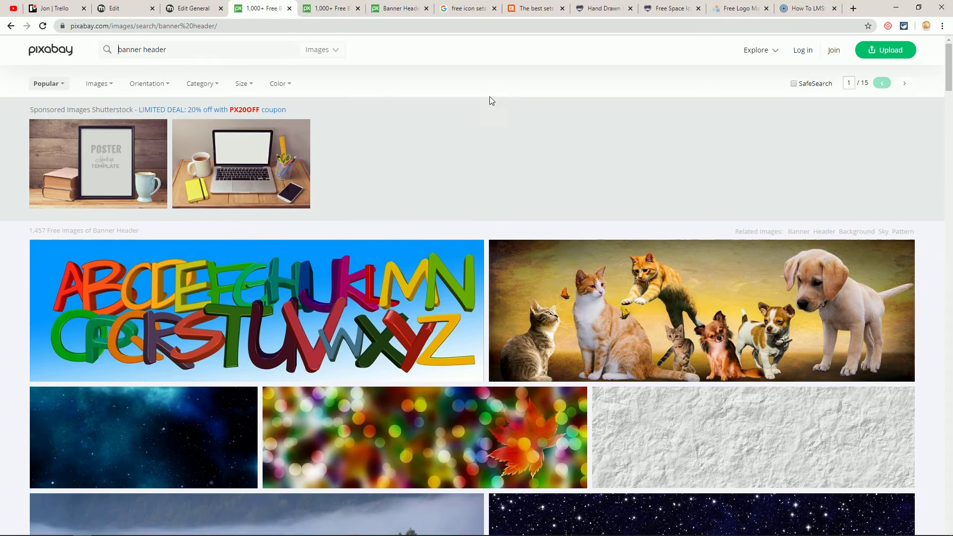
pyautogui.press('Right')
pyautogui.press('F11')
pyautogui.scroll(-20, 513, 141)
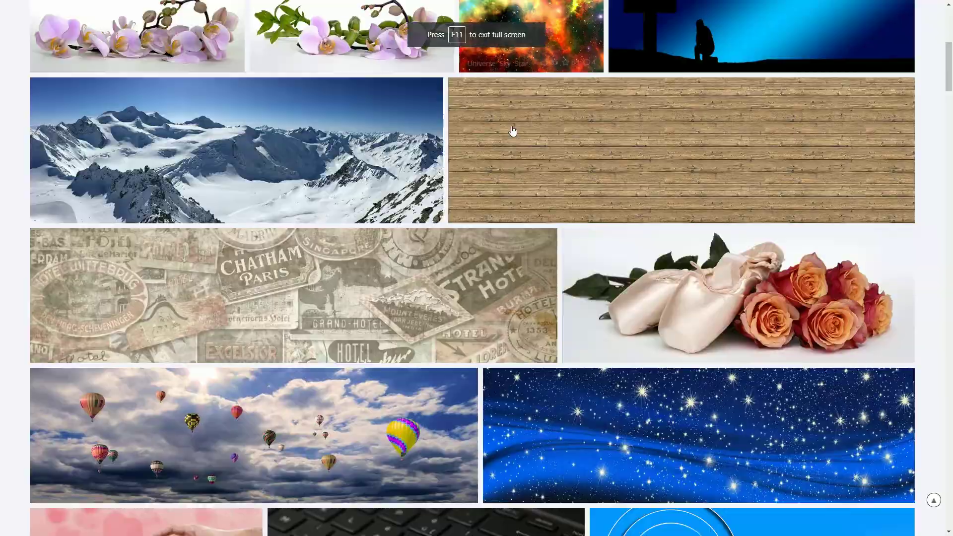
pyautogui.scroll(-10, 512, 210)
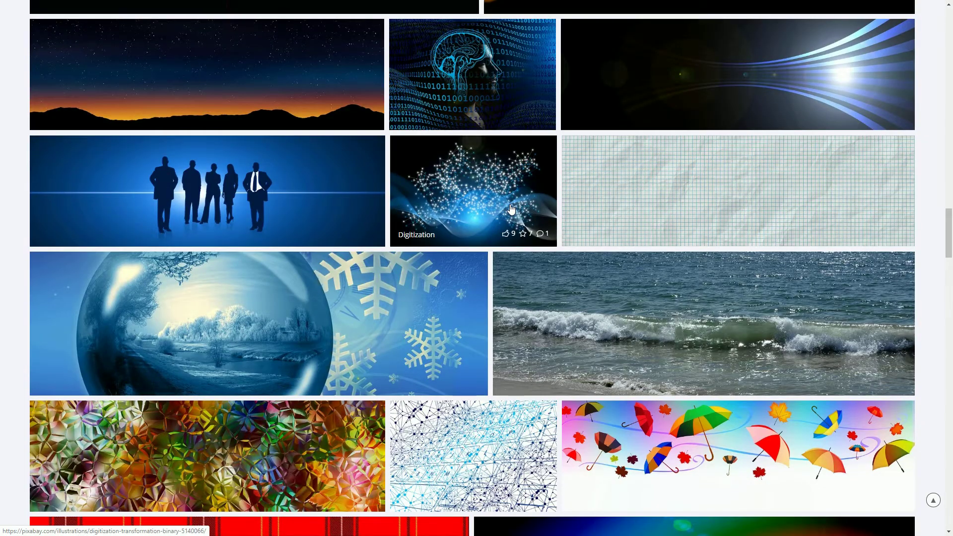
pyautogui.click(680, 200)
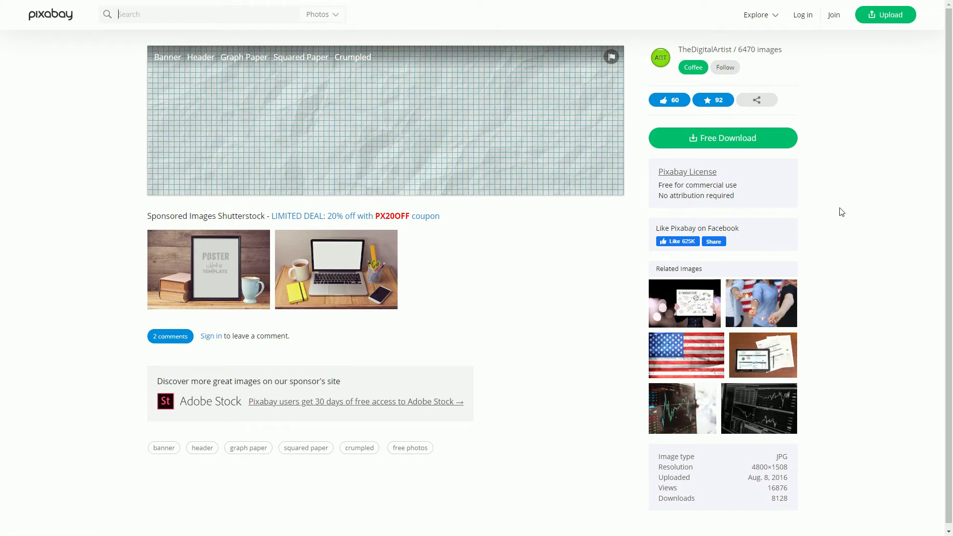
# Download and save the 1920×603 version of the graph-paper banner.
pyautogui.click(735, 141)
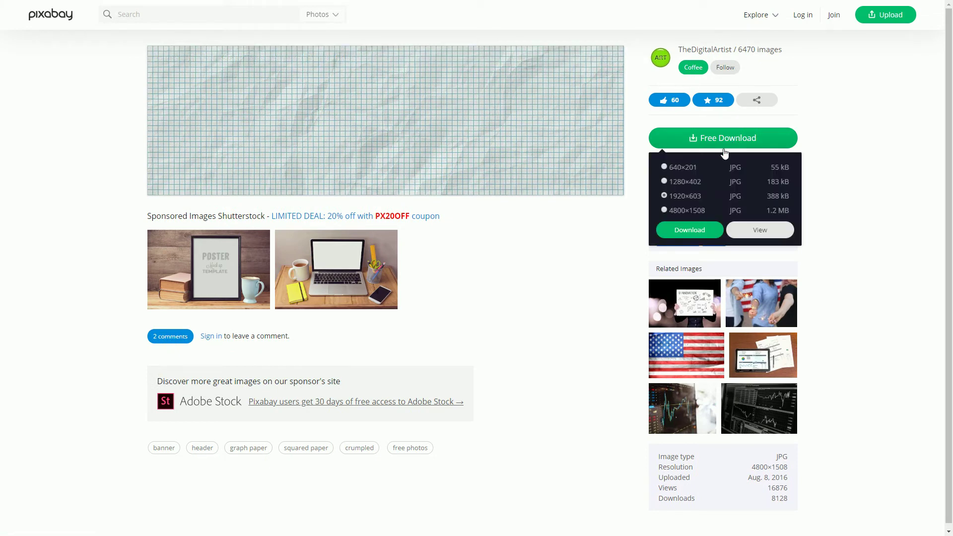
pyautogui.click(690, 230)
pyautogui.click(410, 288)
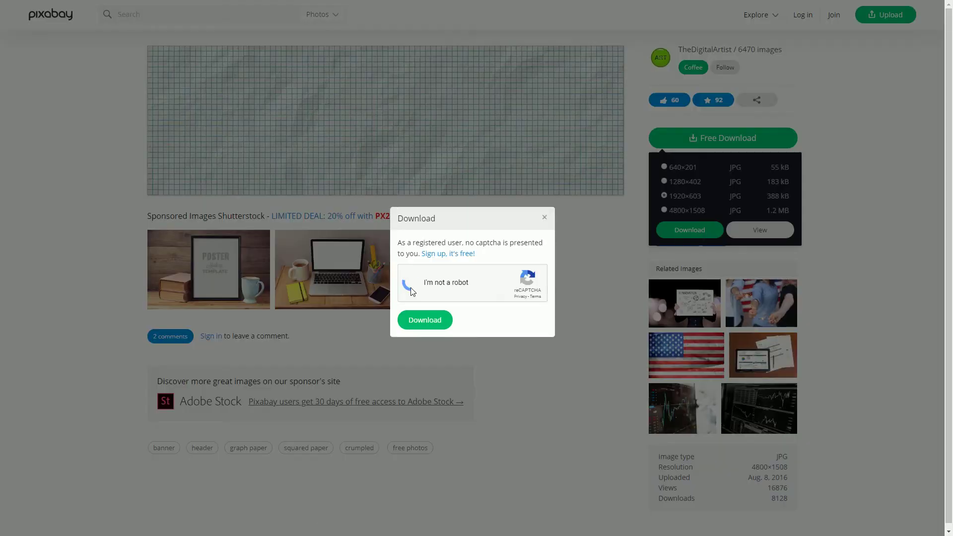
pyautogui.click(426, 320)
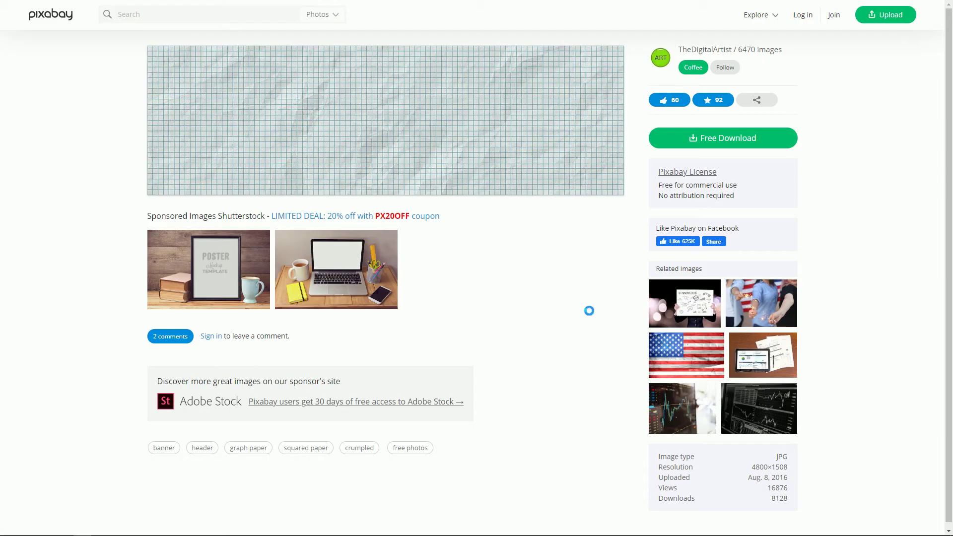
pyautogui.click(393, 337)
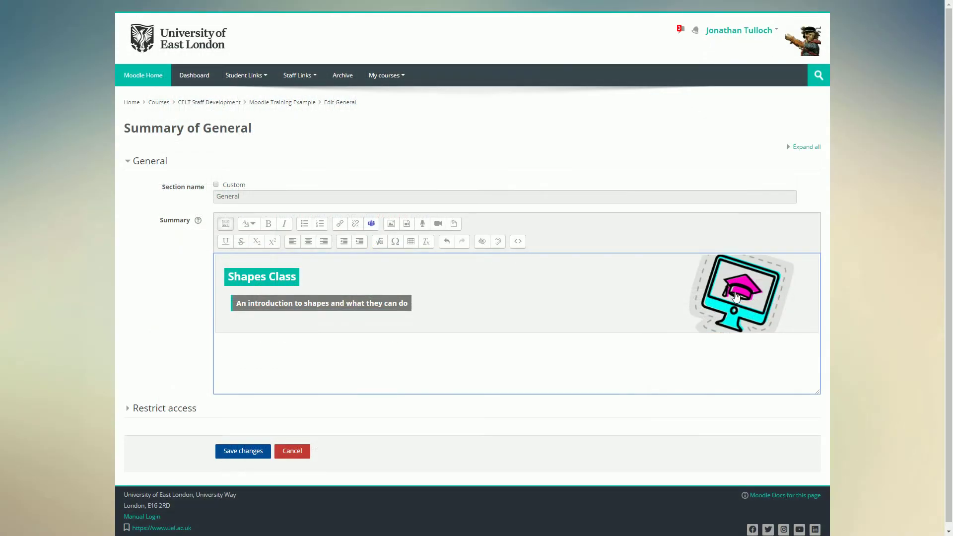
# Upload the downloaded graph-paper file as the banner's new image.
pyautogui.hotkey('ctrl', 'a')
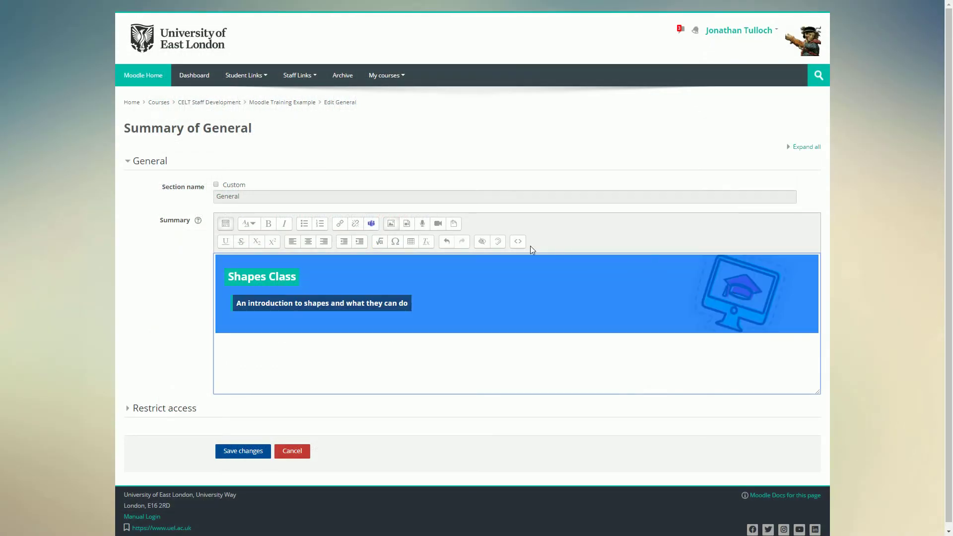
pyautogui.click(392, 224)
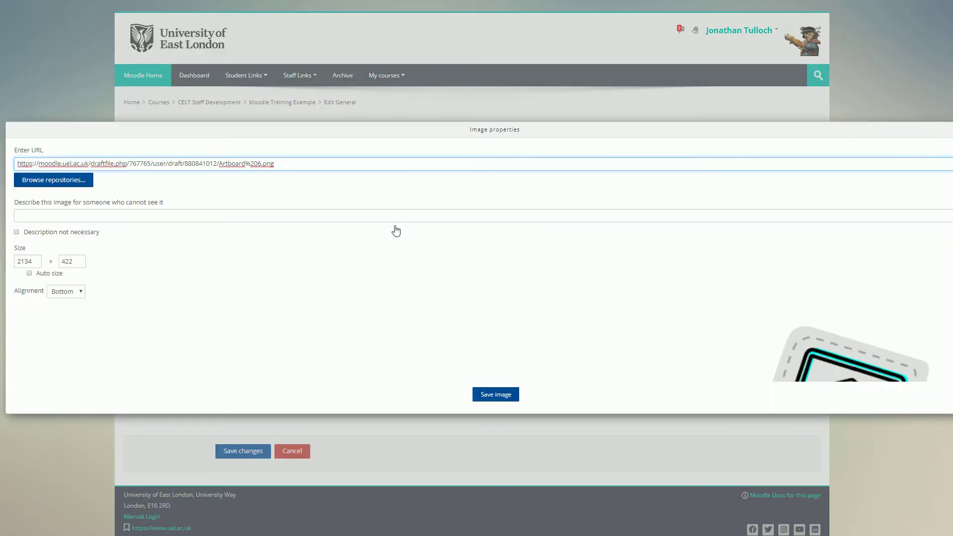
pyautogui.click(53, 180)
pyautogui.click(490, 212)
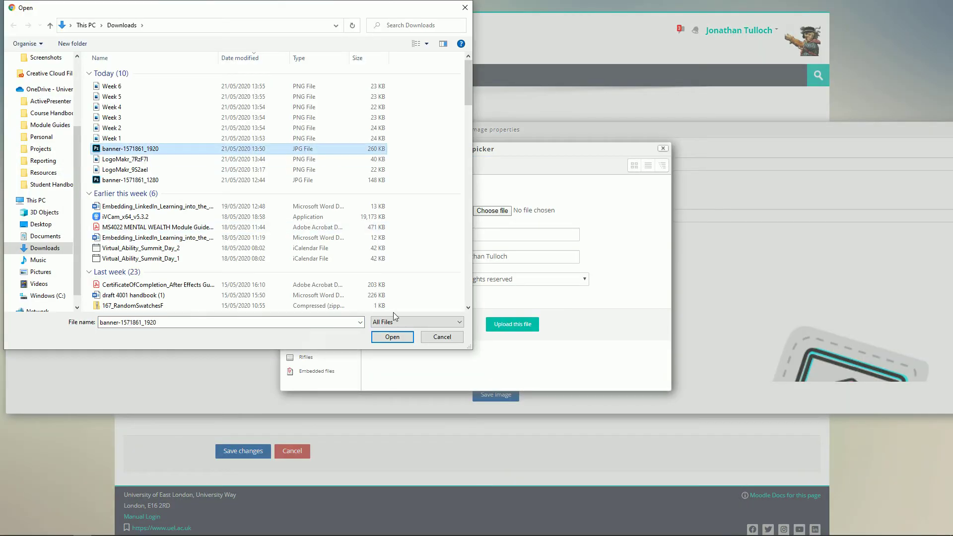
pyautogui.click(392, 336)
pyautogui.click(507, 326)
# Describe the image as 'Banner background', insert it, and save the summary changes.
pyautogui.click(192, 215)
pyautogui.write('Banner background')
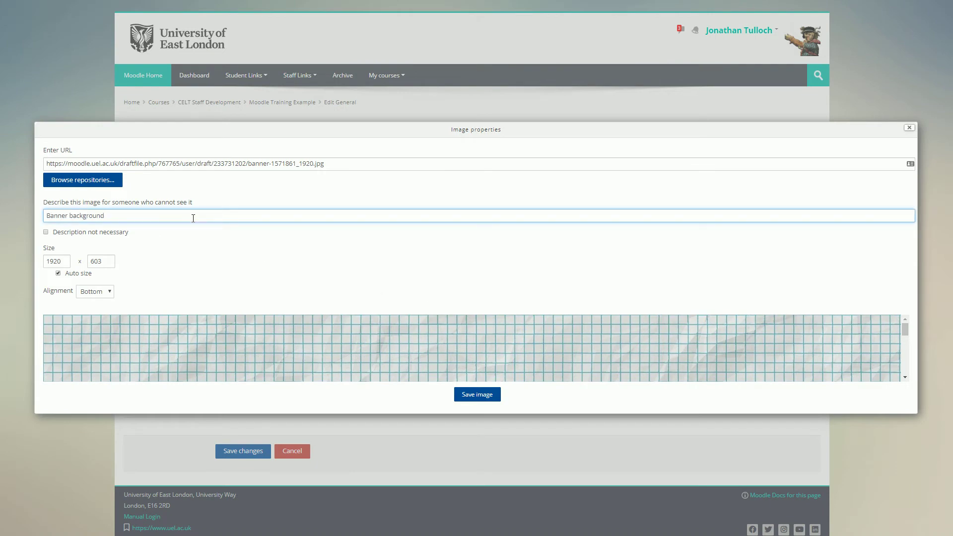
pyautogui.click(484, 395)
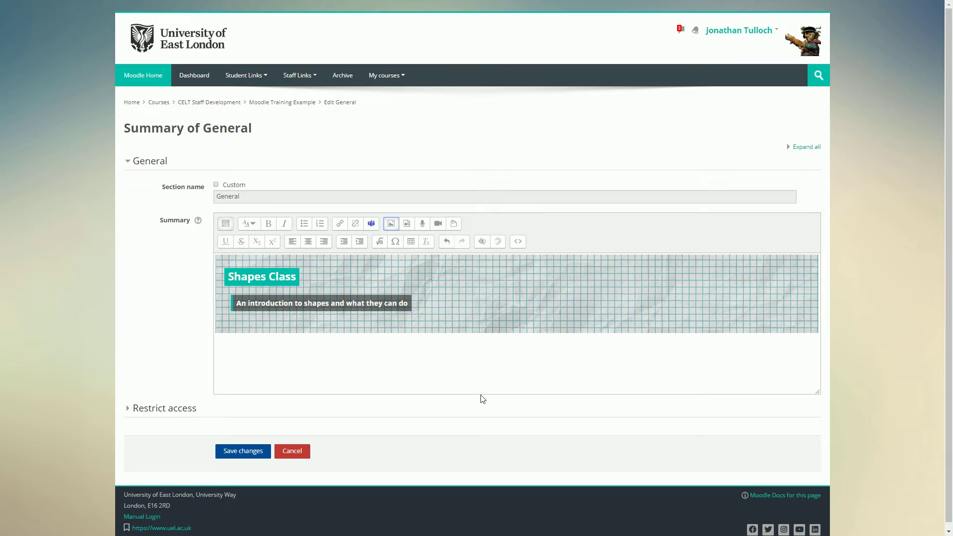
pyautogui.click(246, 456)
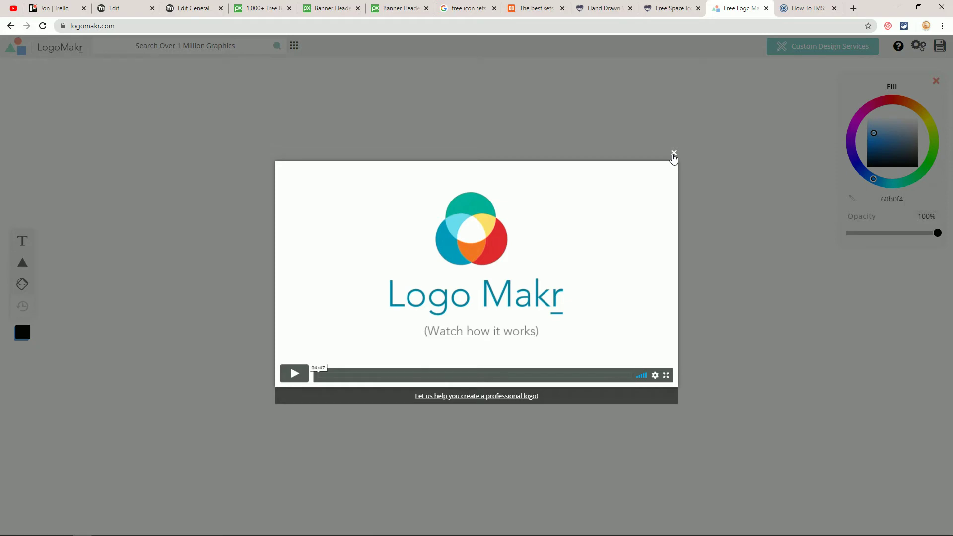
# Close the intro video and add the outlined-circle pattern from the Shapes category to the canvas.
pyautogui.click(674, 154)
pyautogui.click(295, 12)
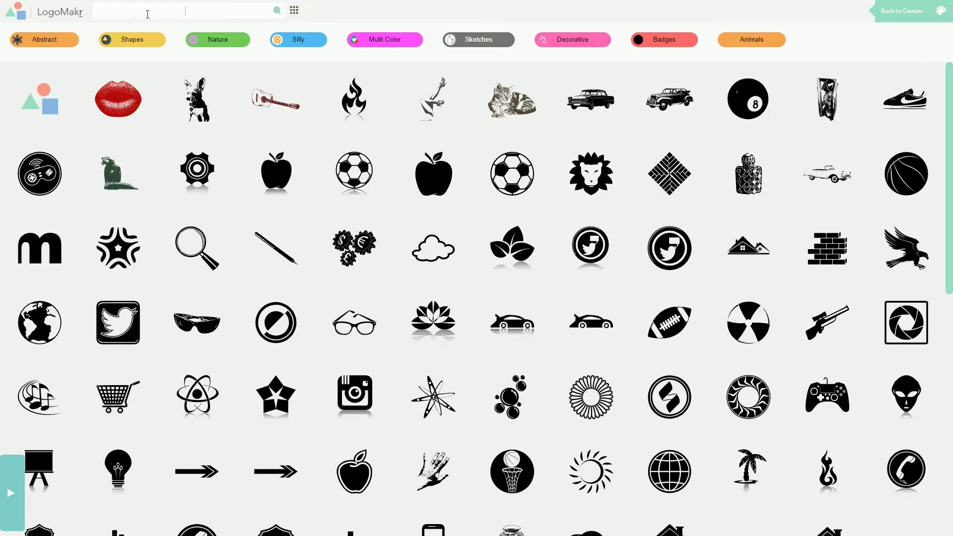
pyautogui.click(130, 39)
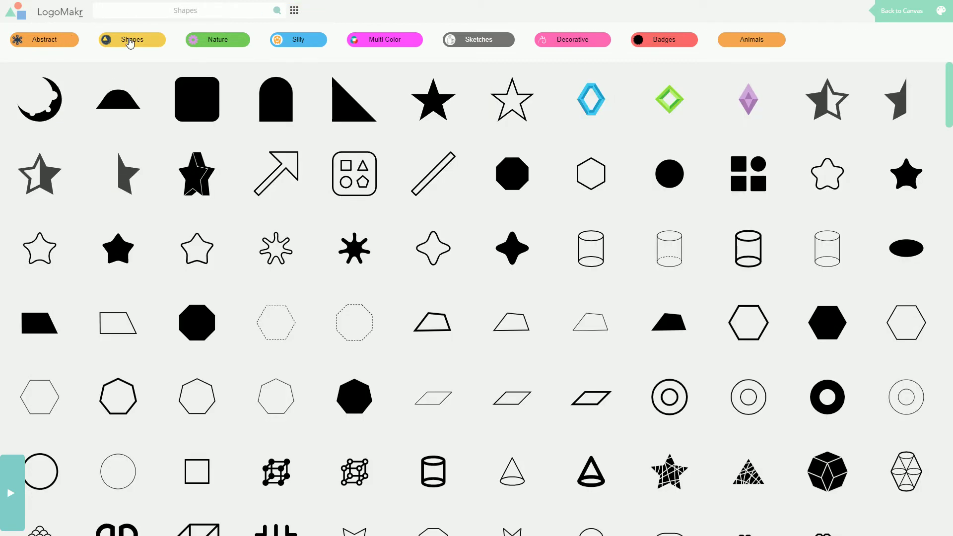
pyautogui.scroll(-8, 192, 115)
pyautogui.scroll(-2, 192, 115)
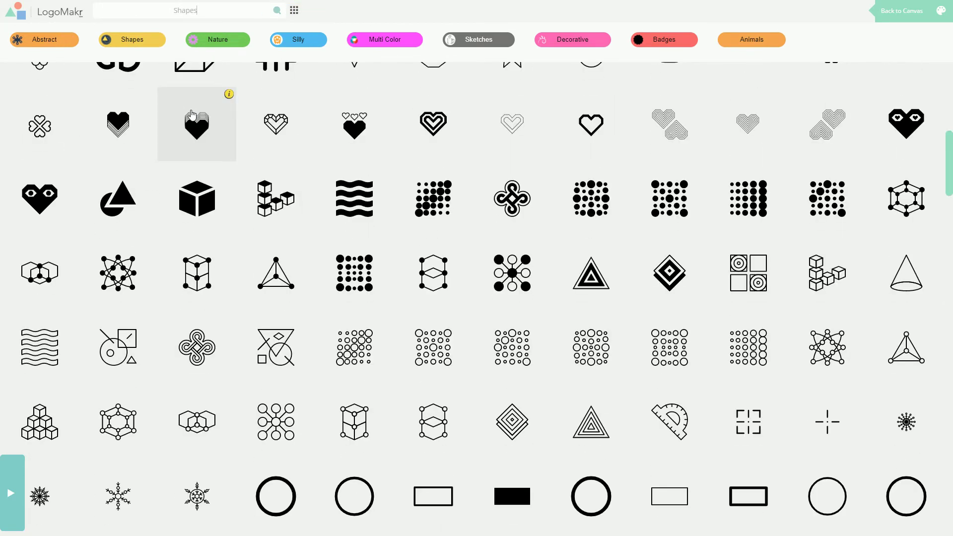
pyautogui.click(516, 353)
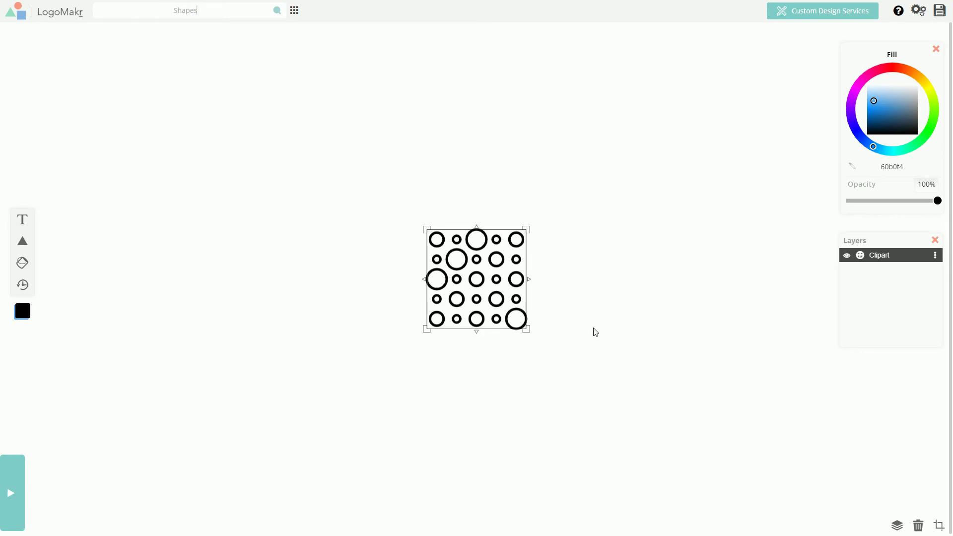
# Tint the circle pattern pale orange, add 'Week 1' text, and lower the pattern's opacity.
pyautogui.click(913, 70)
pyautogui.moveTo(879, 99)
pyautogui.mouseDown()
pyautogui.moveTo(875, 91)
pyautogui.moveTo(881, 101)
pyautogui.mouseUp()
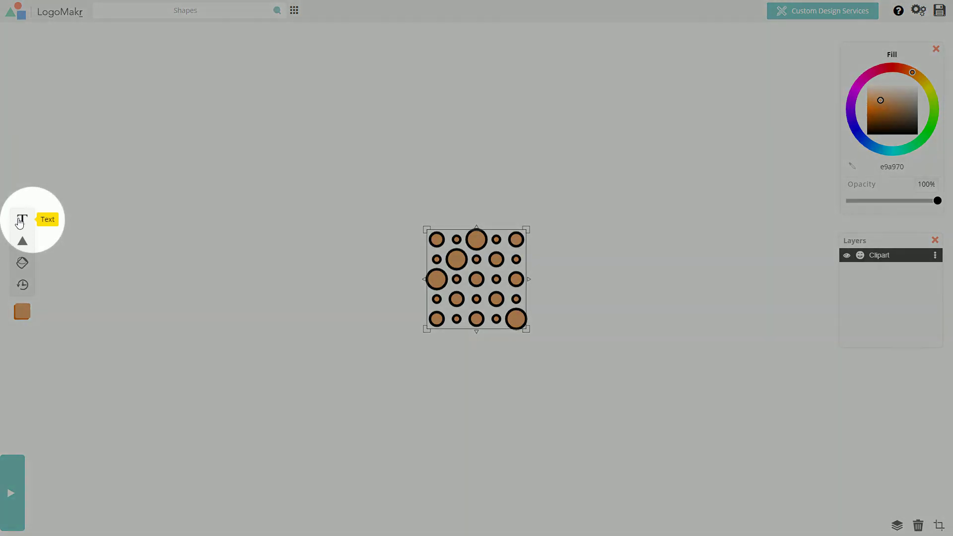
pyautogui.click(21, 220)
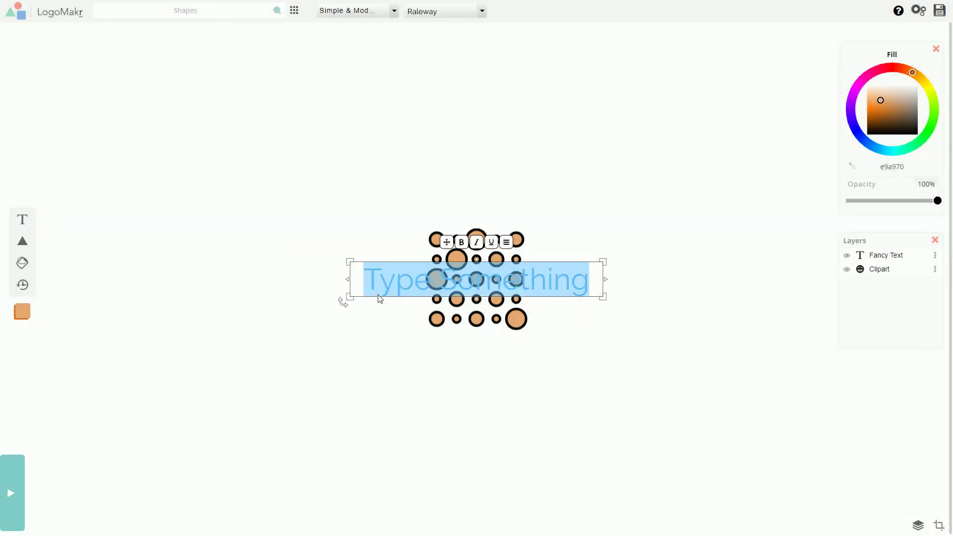
pyautogui.write('Week 1')
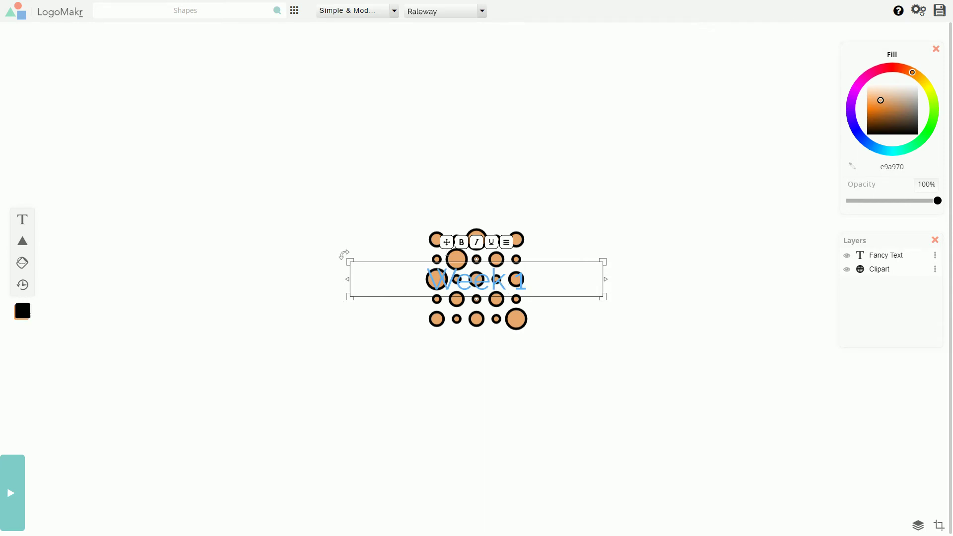
pyautogui.press('BackSpace')
pyautogui.click(534, 218)
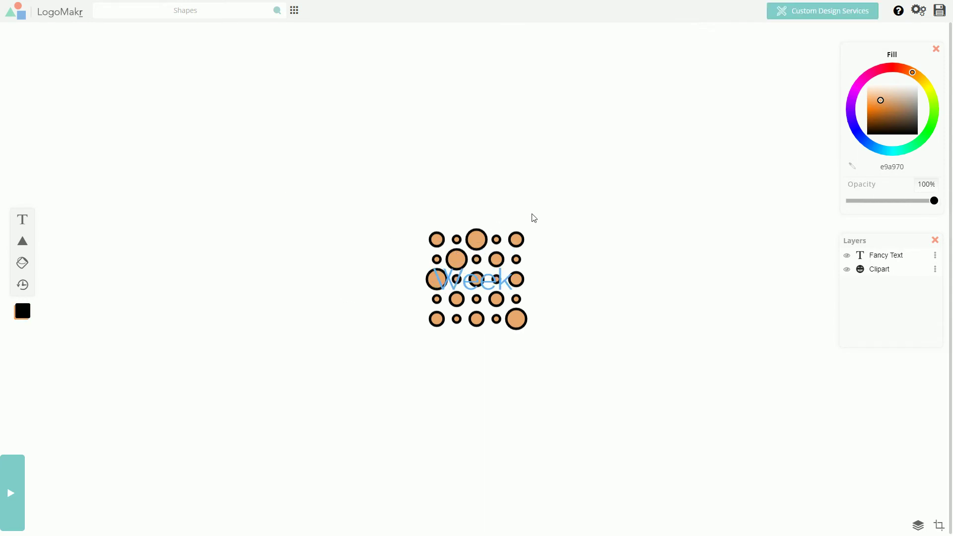
pyautogui.click(531, 224)
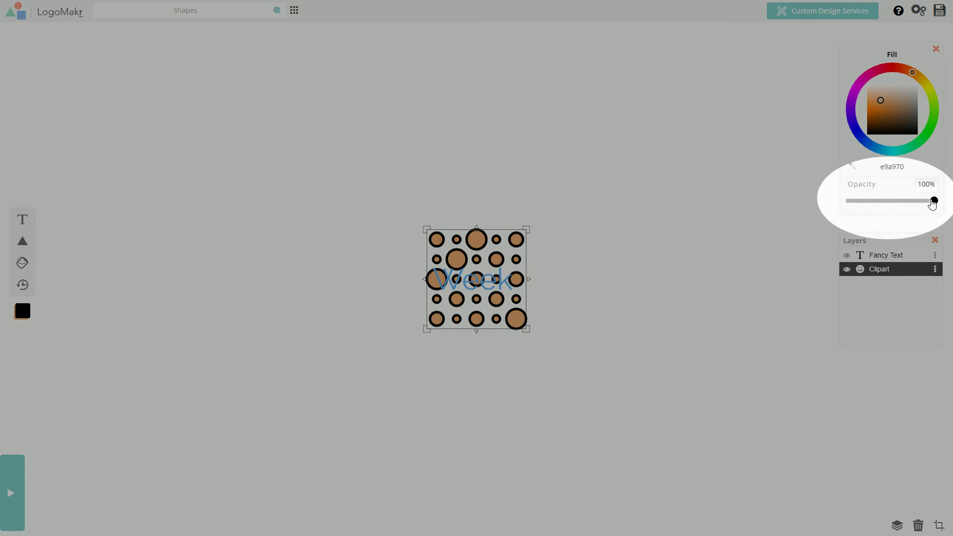
pyautogui.moveTo(933, 201); pyautogui.dragTo(882, 206)
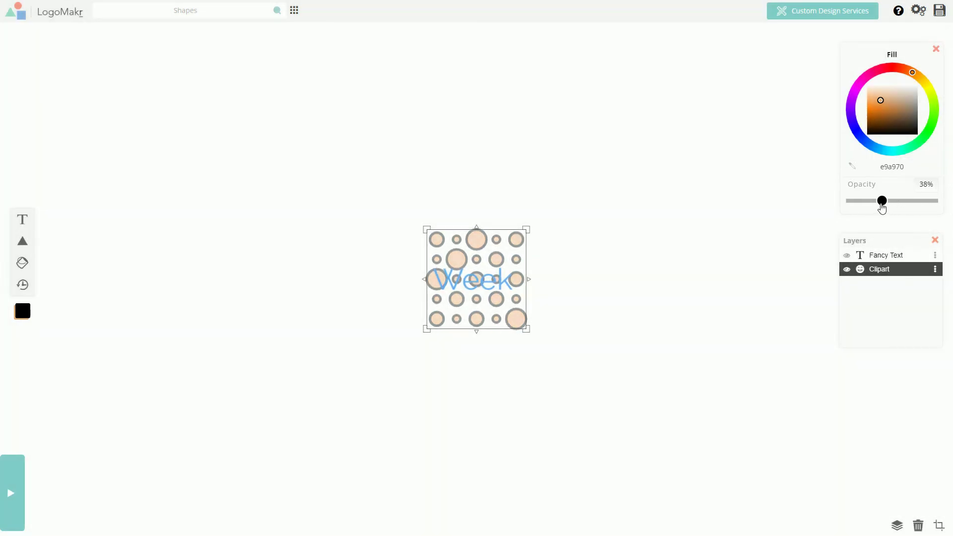
# Colour the Week 1 text black and set its font to Concert One.
pyautogui.click(343, 298)
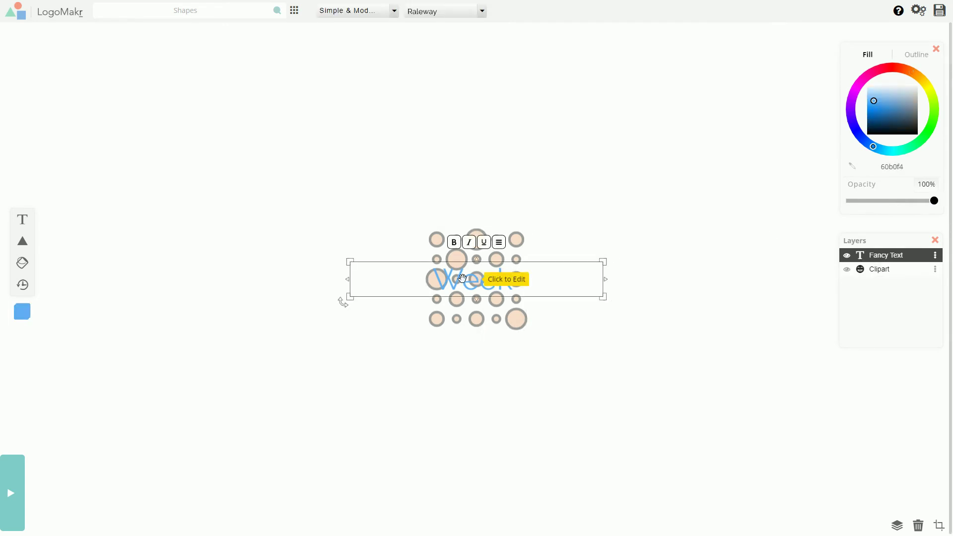
pyautogui.doubleClick(457, 276)
pyautogui.click(918, 134)
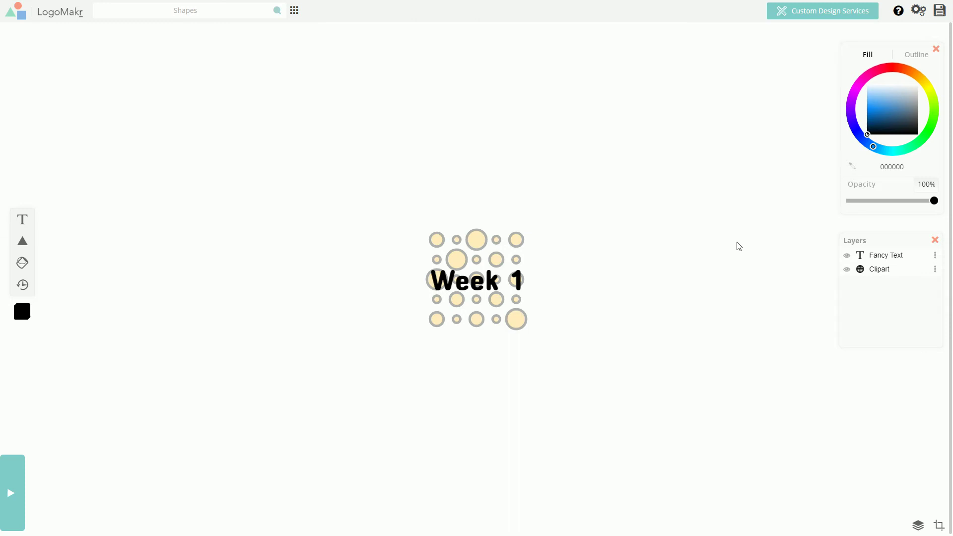
pyautogui.click(551, 288)
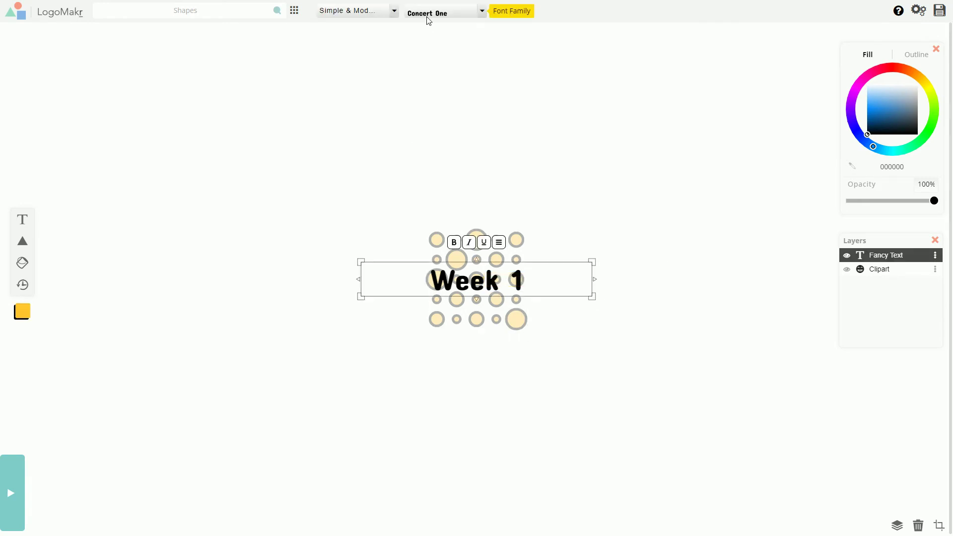
pyautogui.click(430, 14)
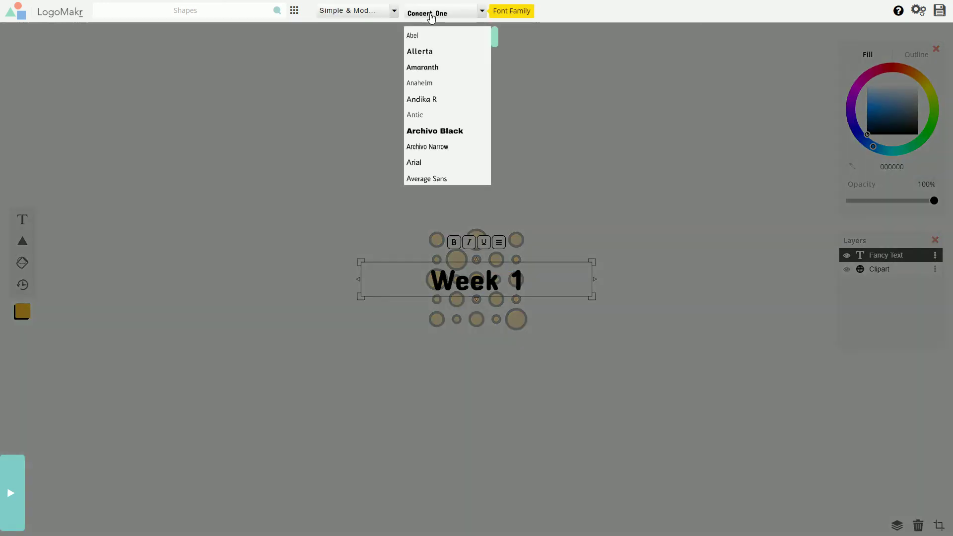
pyautogui.click(562, 15)
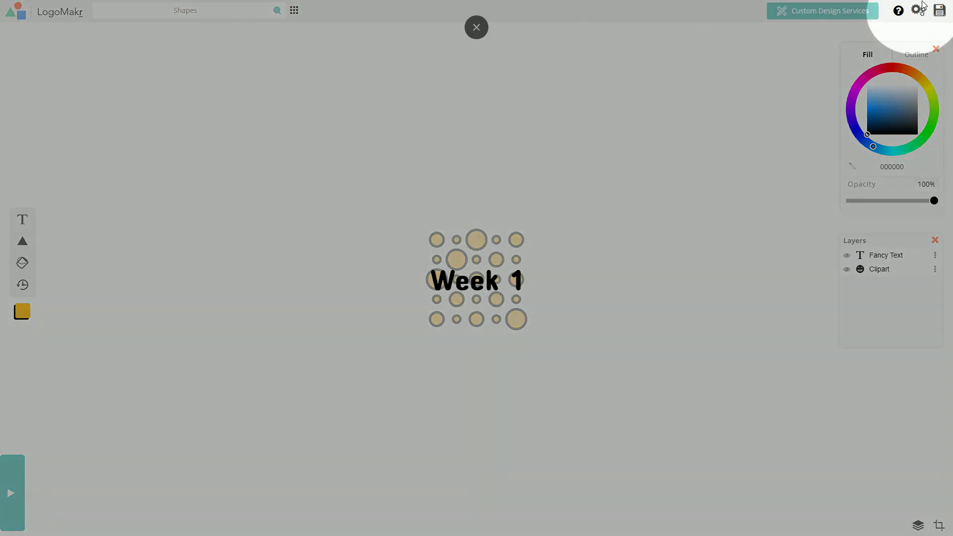
# Download the logo as a free low-resolution PNG named 'Week 1'.
pyautogui.click(940, 12)
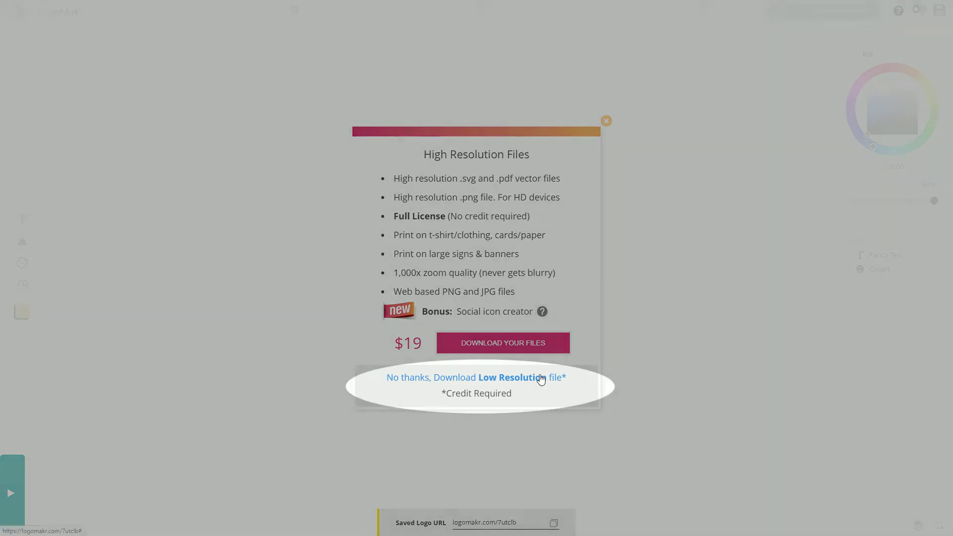
pyautogui.click(541, 379)
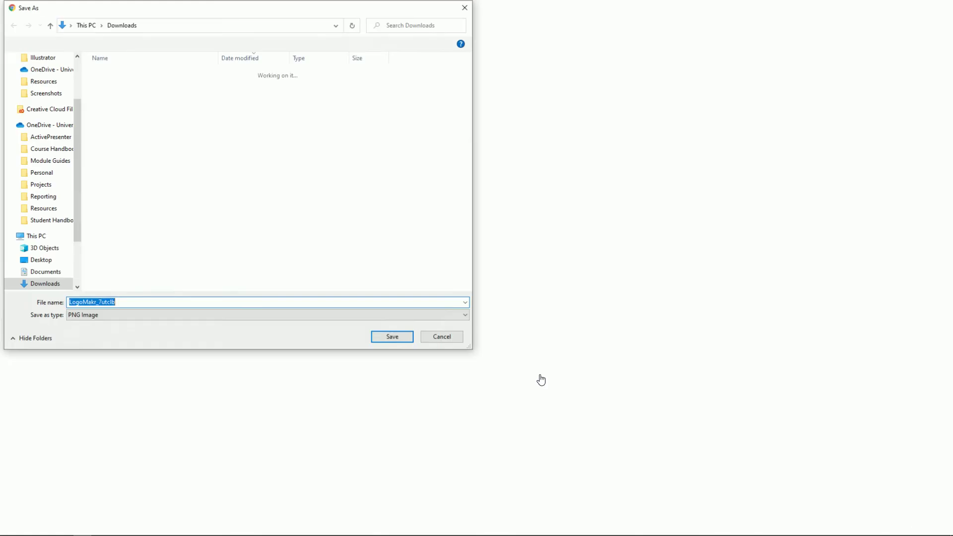
pyautogui.write('We')
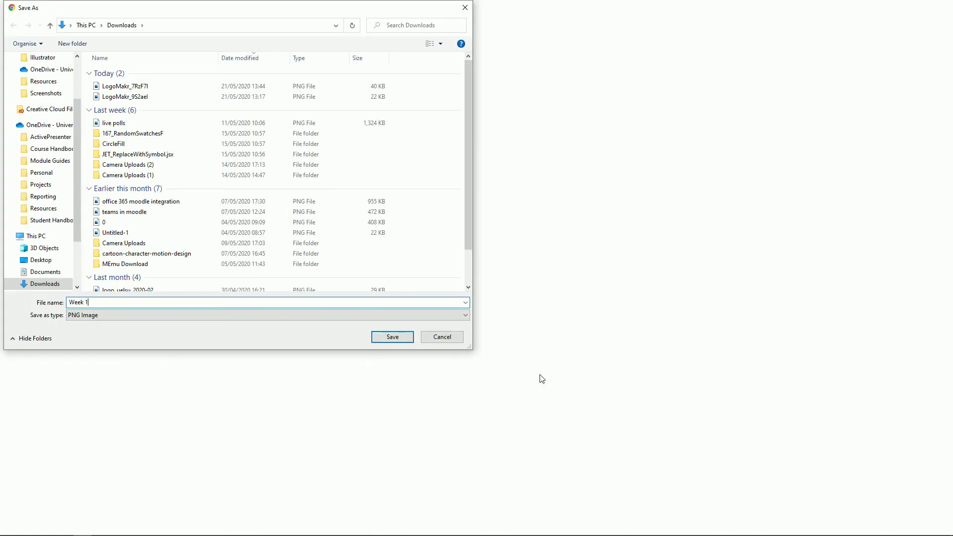
pyautogui.write('ek 1')
pyautogui.press('Return')
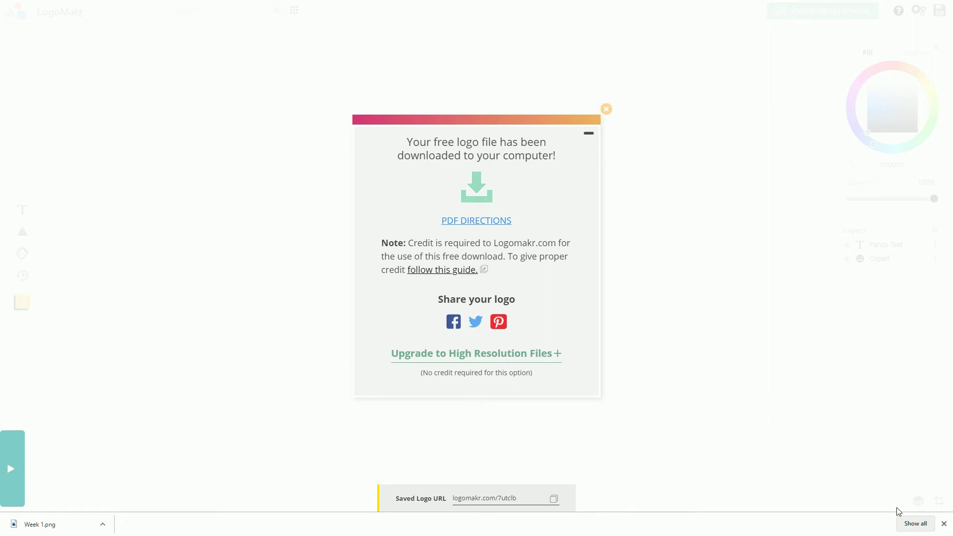
# Recolour the circles light blue, change the text to 'Week 2', and download it as Week 2.
pyautogui.click(606, 109)
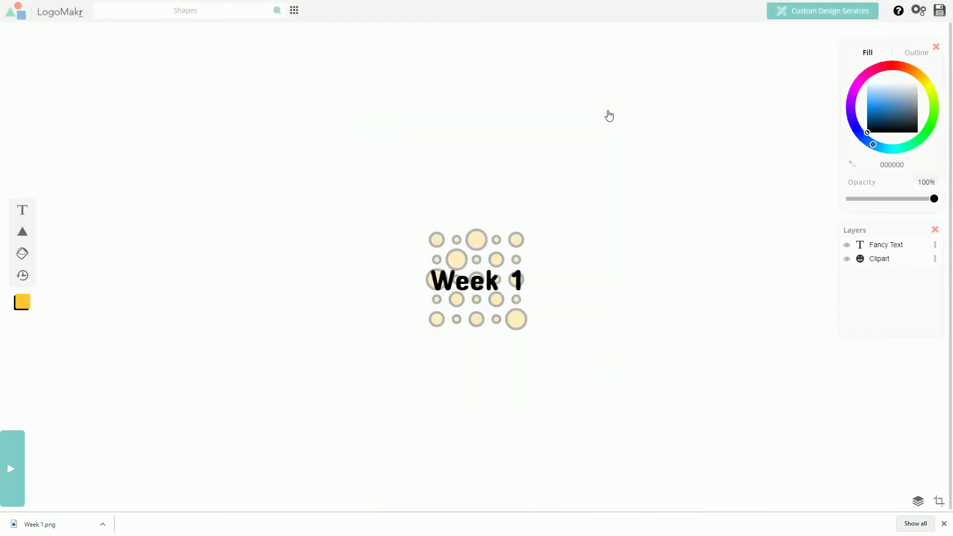
pyautogui.click(513, 256)
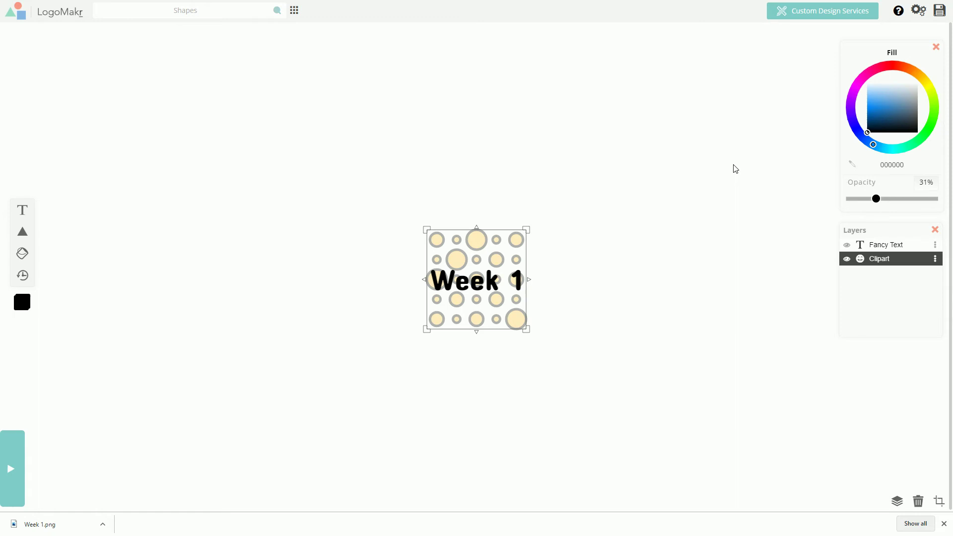
pyautogui.click(521, 275)
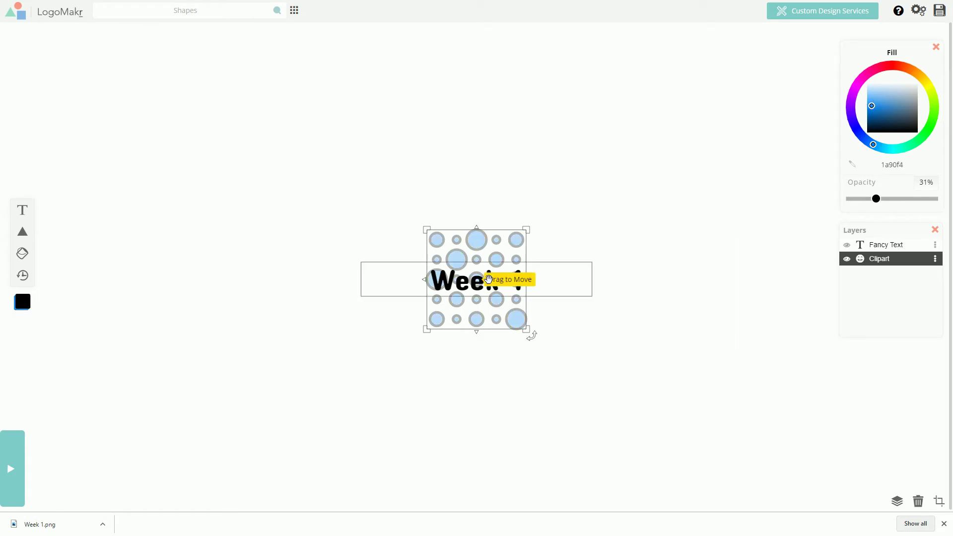
pyautogui.click(521, 276)
pyautogui.click(529, 278)
pyautogui.press('BackSpace')
pyautogui.write('2')
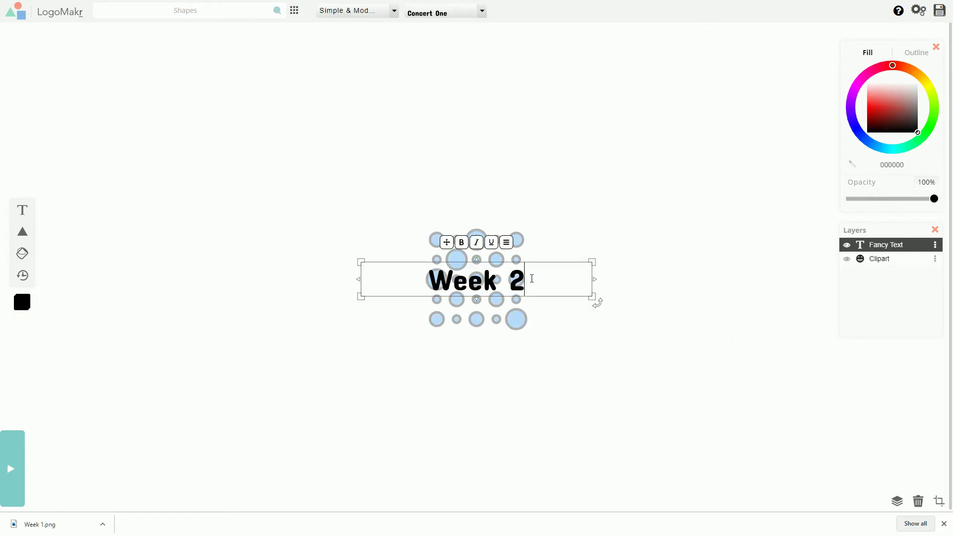
pyautogui.click(657, 321)
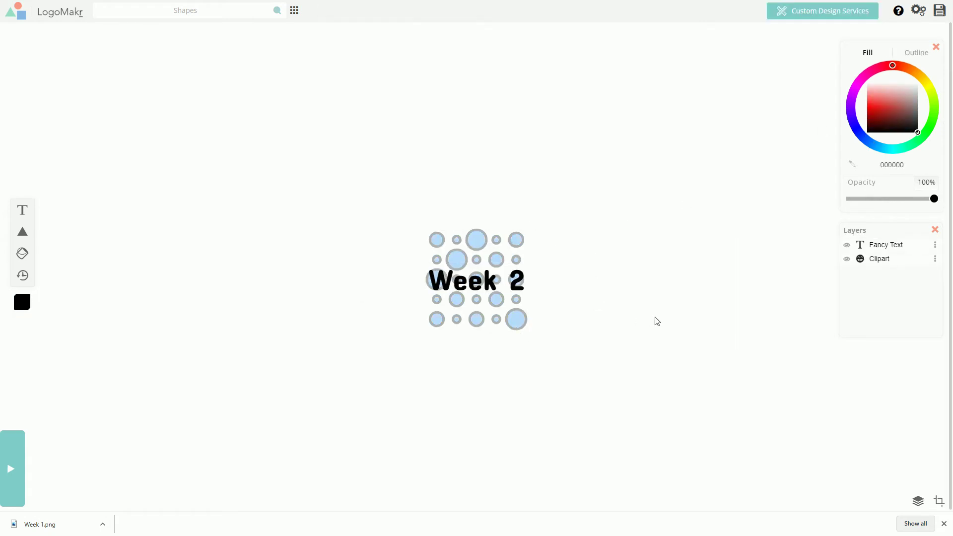
pyautogui.click(940, 10)
pyautogui.click(526, 366)
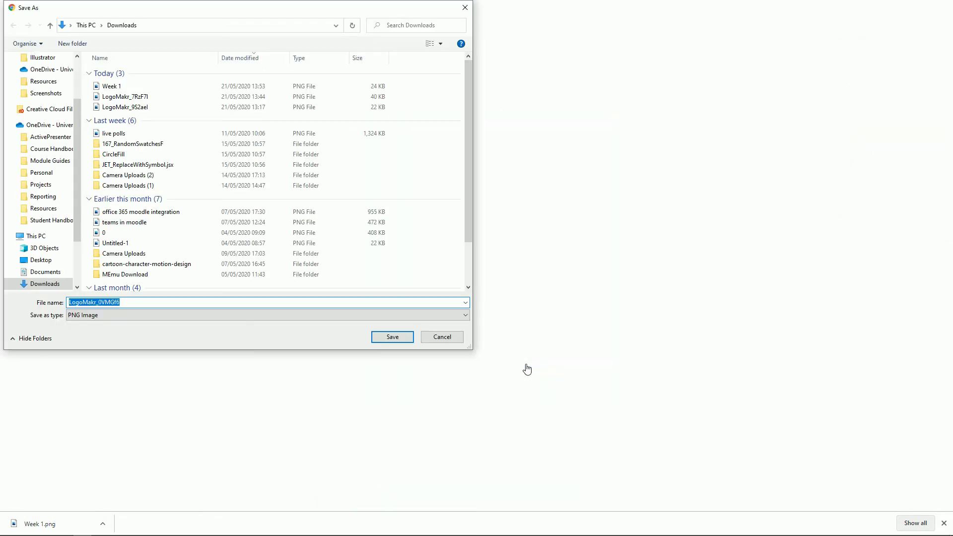
pyautogui.press('Return')
# Recolour the circles pinkish red, change the text to 'Week 3', and download it as Week 3.
pyautogui.click(606, 165)
pyautogui.click(519, 263)
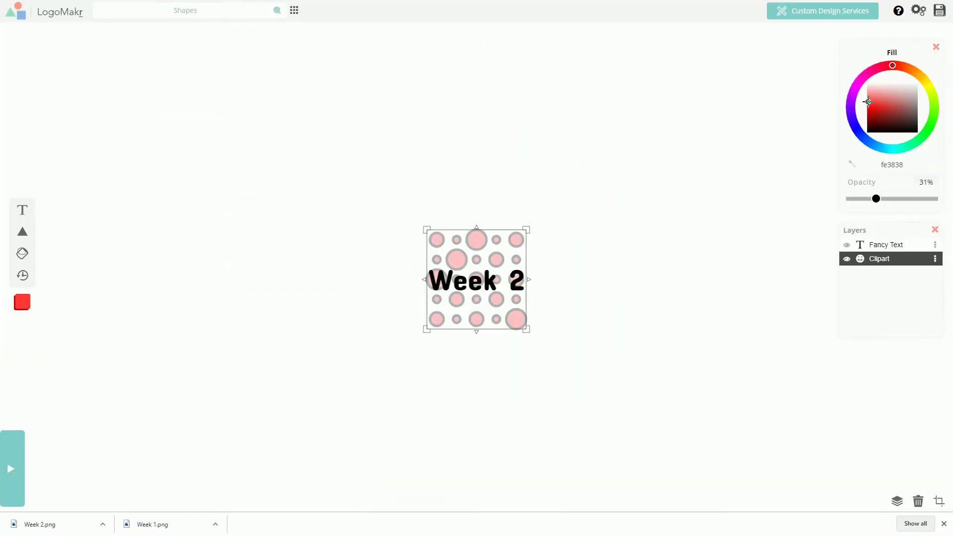
pyautogui.click(539, 276)
pyautogui.write('Week 3')
pyautogui.click(940, 11)
pyautogui.click(526, 366)
pyautogui.press('Return')
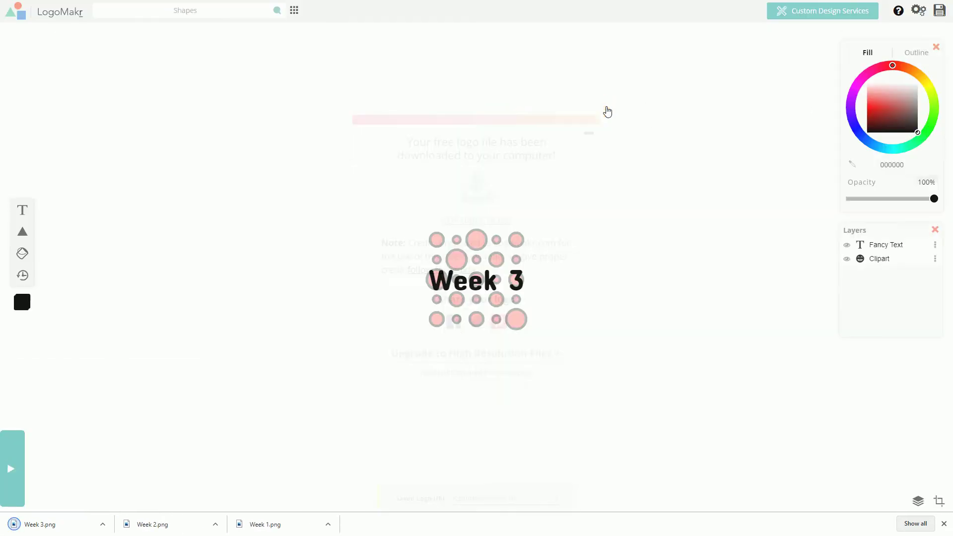
# Recolour the circles green, change the text to 'Week 4', and download it as Week 4.
pyautogui.click(516, 319)
pyautogui.click(526, 281)
pyautogui.write('Week 4')
pyautogui.click(940, 11)
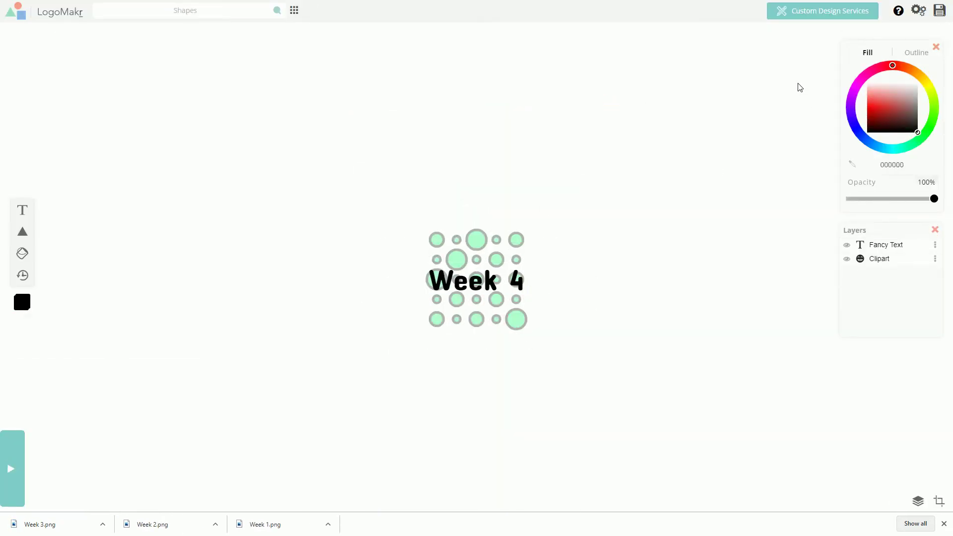
pyautogui.click(527, 366)
pyautogui.press('Return')
# Change the text to 'Week 5' and download the low-resolution logo as Week 5.
pyautogui.click(517, 320)
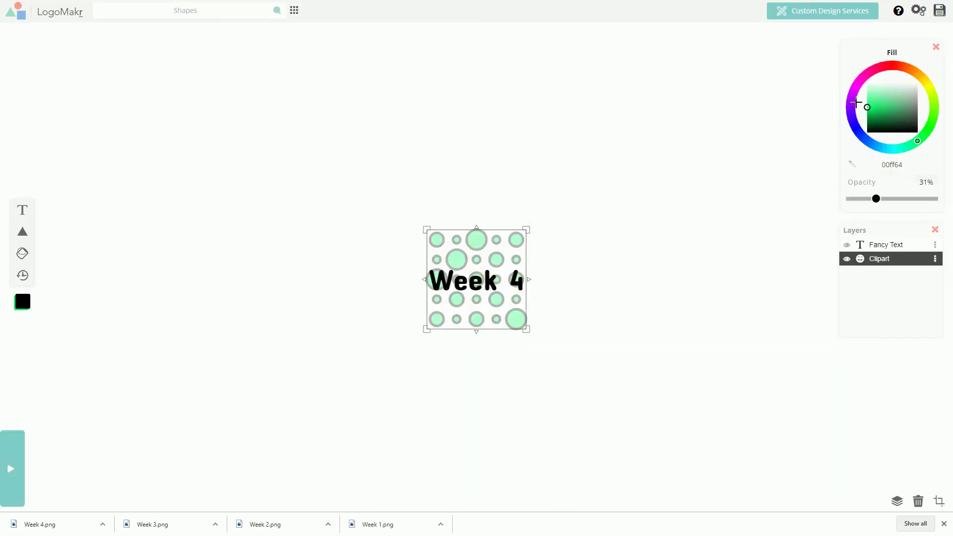
pyautogui.click(526, 281)
pyautogui.write('Week 5')
pyautogui.hotkey('ctrl', 's')
pyautogui.click(493, 365)
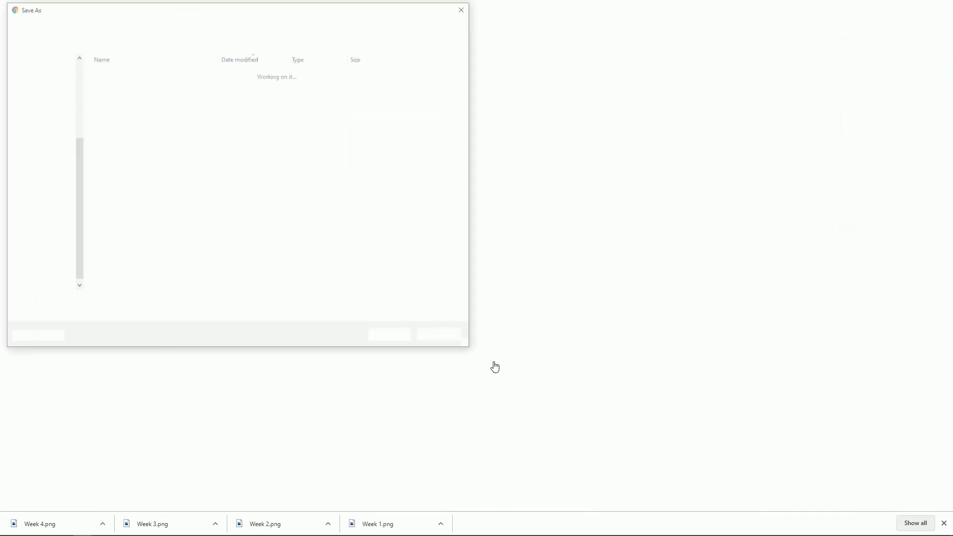
pyautogui.press('Return')
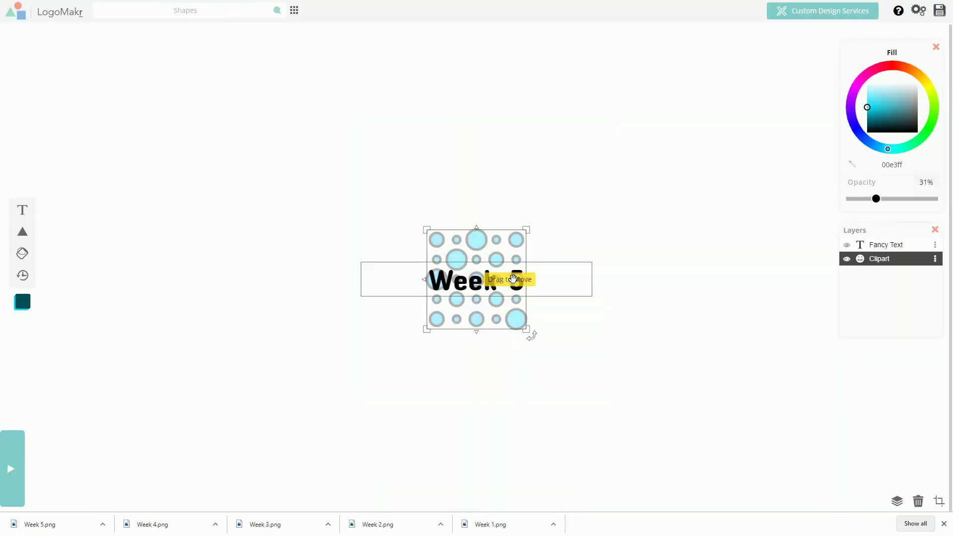
# Change the text to 'Week 6' and download the low-resolution logo as Week 6.
pyautogui.click(527, 281)
pyautogui.write('Week 6')
pyautogui.click(940, 10)
pyautogui.click(478, 370)
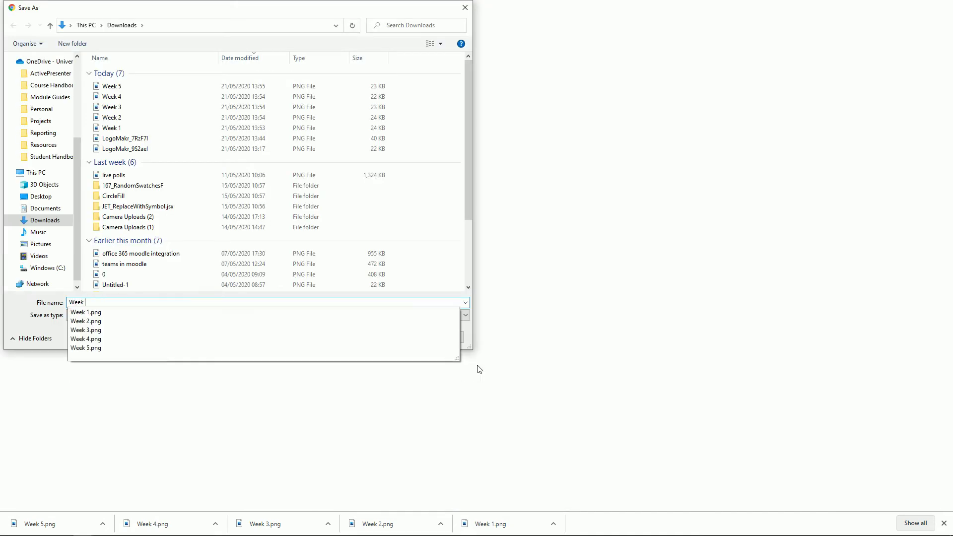
pyautogui.press('Return')
pyautogui.click(607, 109)
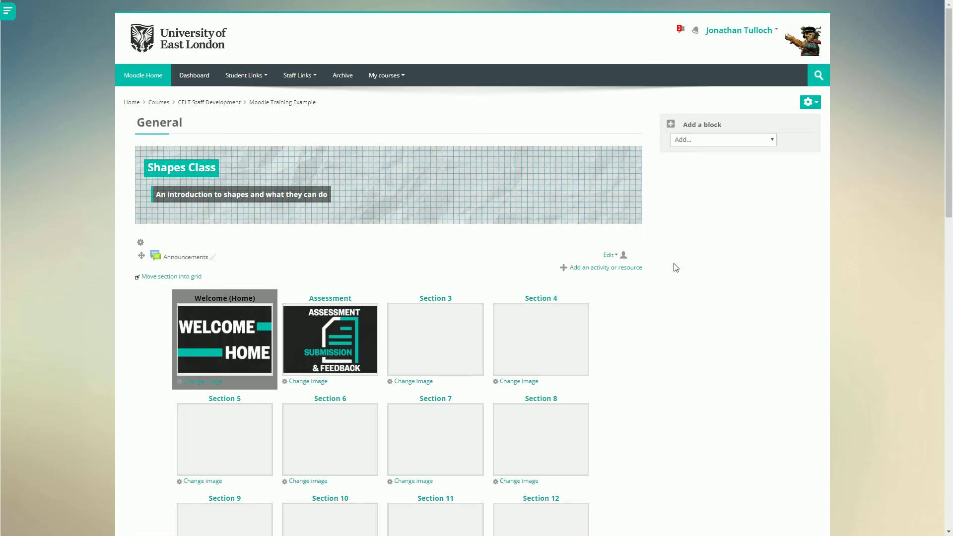
# Upload Week 1.png to Section 3 and the Week 2 image to Section 4, saving each.
pyautogui.click(427, 381)
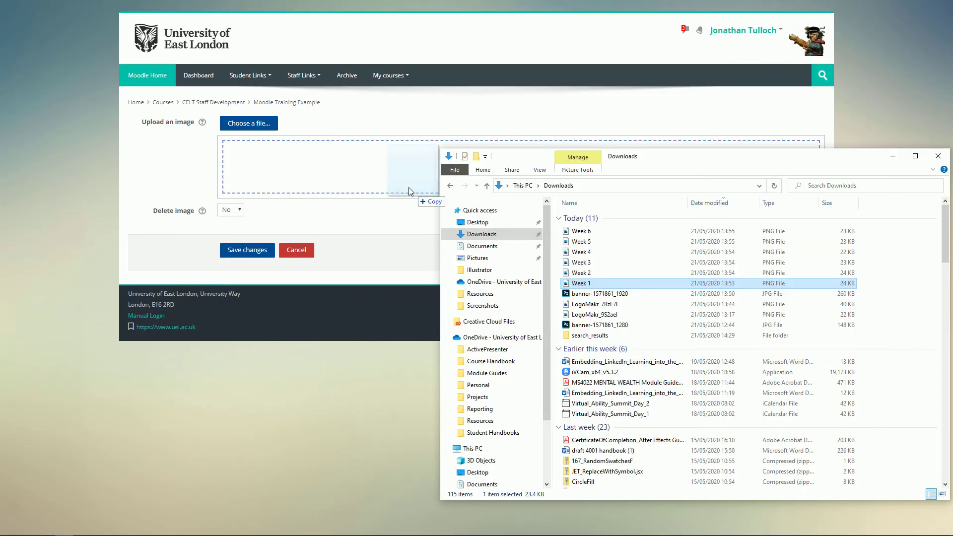
pyautogui.moveTo(409, 186); pyautogui.dragTo(387, 166)
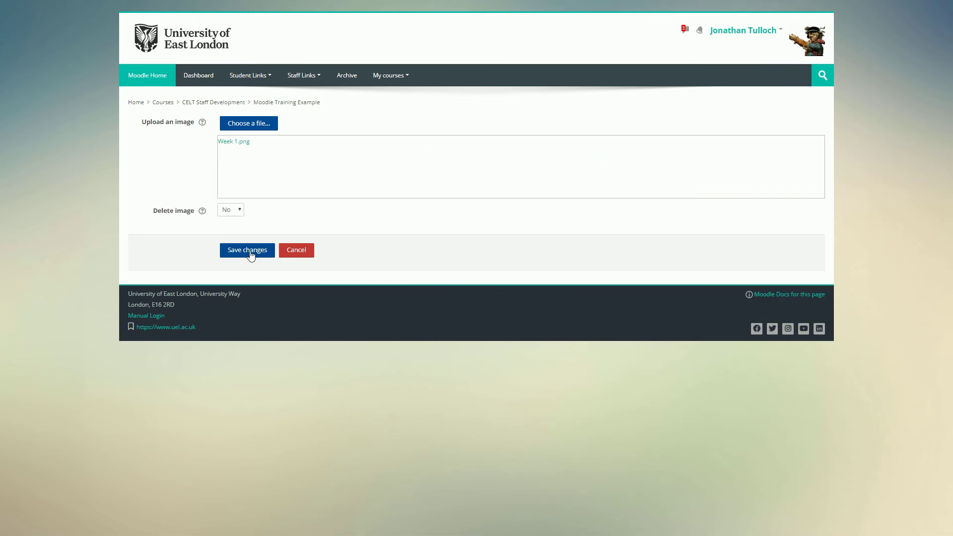
pyautogui.click(250, 254)
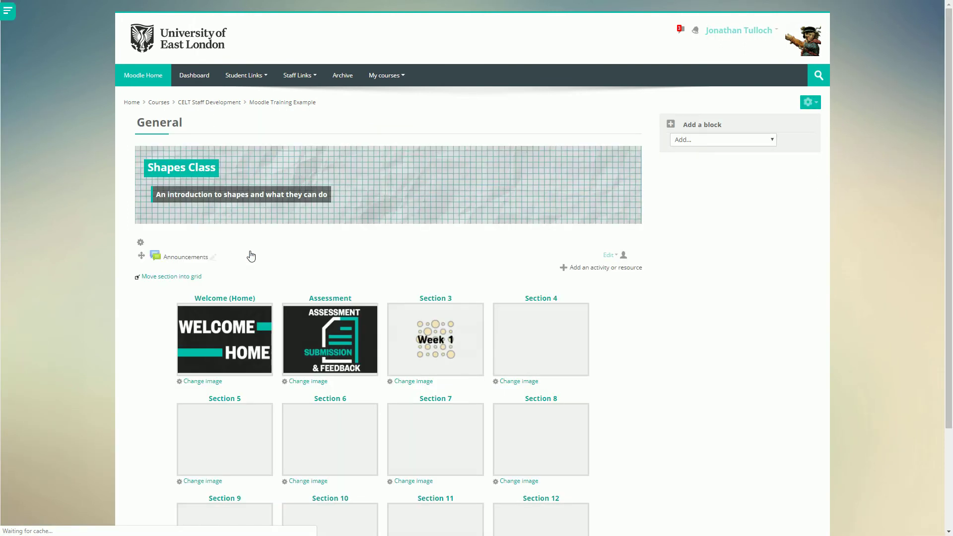
pyautogui.click(520, 382)
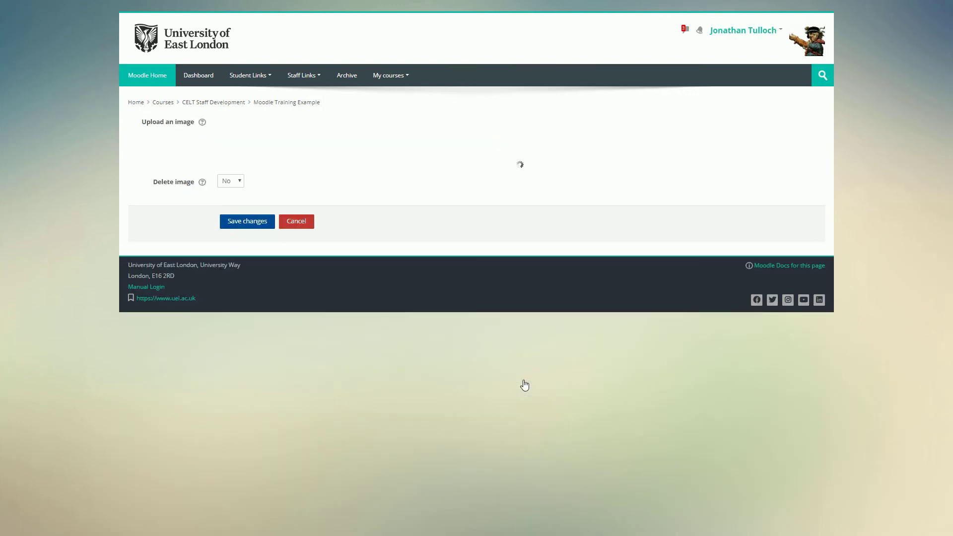
pyautogui.hotkey('alt', 'Tab')
pyautogui.moveTo(594, 264); pyautogui.dragTo(330, 166)
pyautogui.click(251, 250)
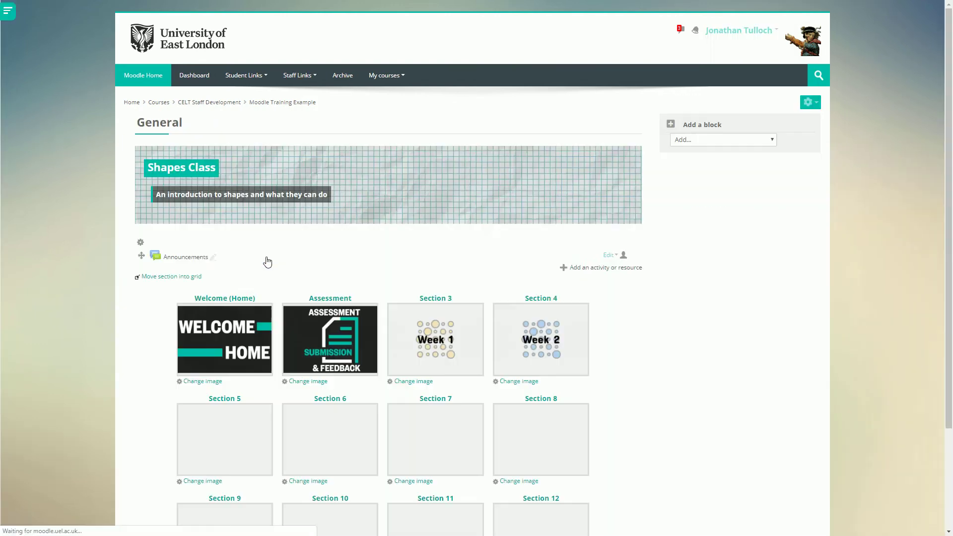
# Upload the Week 3 image to Section 5 and the Week 4 image to Section 6, saving each.
pyautogui.click(230, 478)
pyautogui.hotkey('alt', 'Tab')
pyautogui.click(584, 273)
pyautogui.moveTo(583, 273); pyautogui.dragTo(330, 166)
pyautogui.click(247, 249)
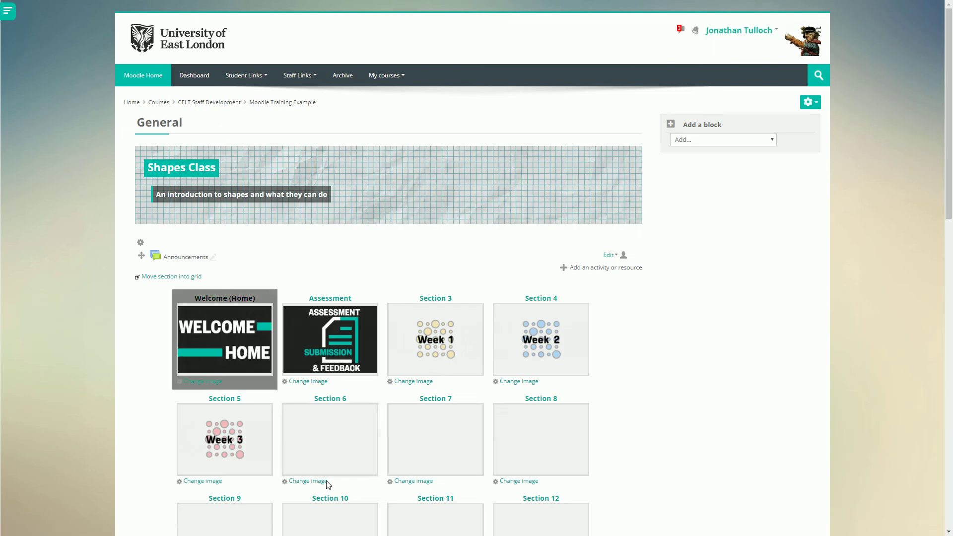
pyautogui.click(336, 477)
pyautogui.hotkey('alt', 'Tab')
pyautogui.click(581, 251)
pyautogui.moveTo(582, 252); pyautogui.dragTo(330, 166)
pyautogui.click(247, 250)
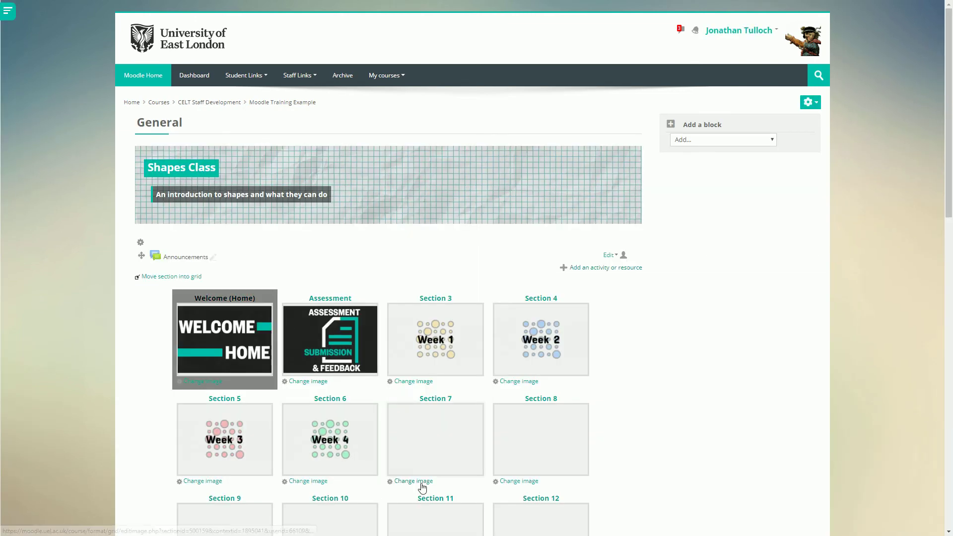
# Upload the Week 5 image to Section 7 and the Week 6 image to Section 8, saving each.
pyautogui.click(442, 478)
pyautogui.hotkey('alt', 'Tab')
pyautogui.moveTo(581, 241); pyautogui.dragTo(310, 190)
pyautogui.click(247, 250)
pyautogui.click(522, 485)
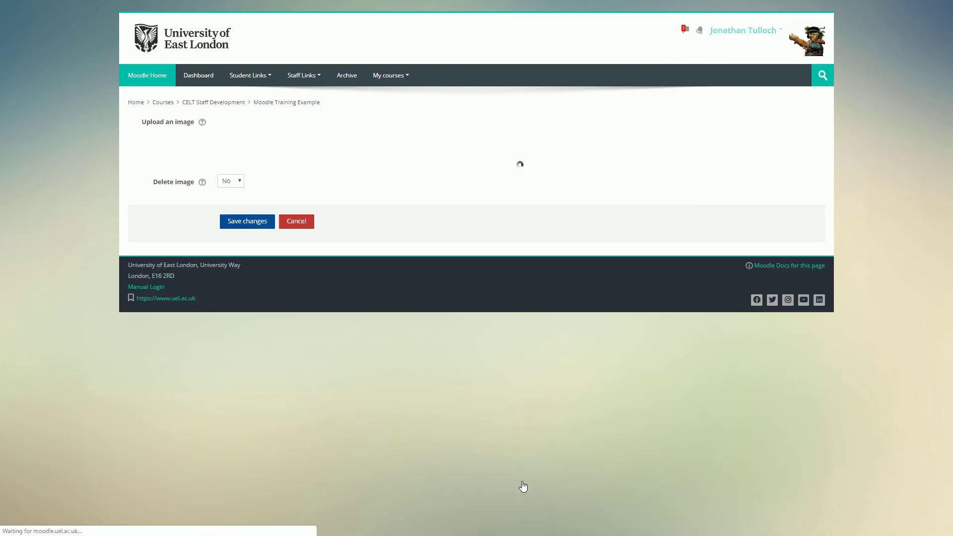
pyautogui.hotkey('alt', 'Tab')
pyautogui.click(596, 233)
pyautogui.moveTo(596, 233); pyautogui.dragTo(330, 167)
pyautogui.click(247, 250)
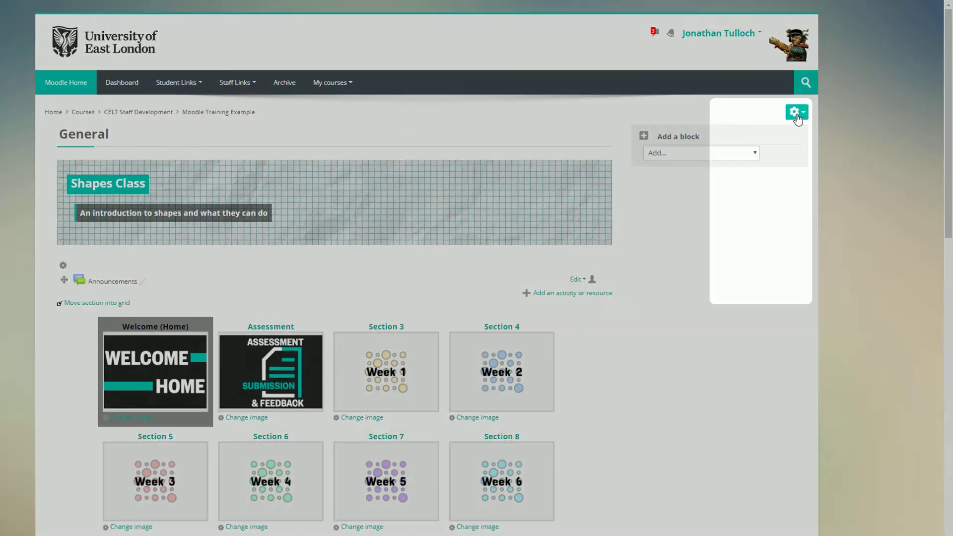
# In the course's Edit settings, under Course format, change 'Set the image resize method' from Scale to Crop.
pyautogui.click(810, 103)
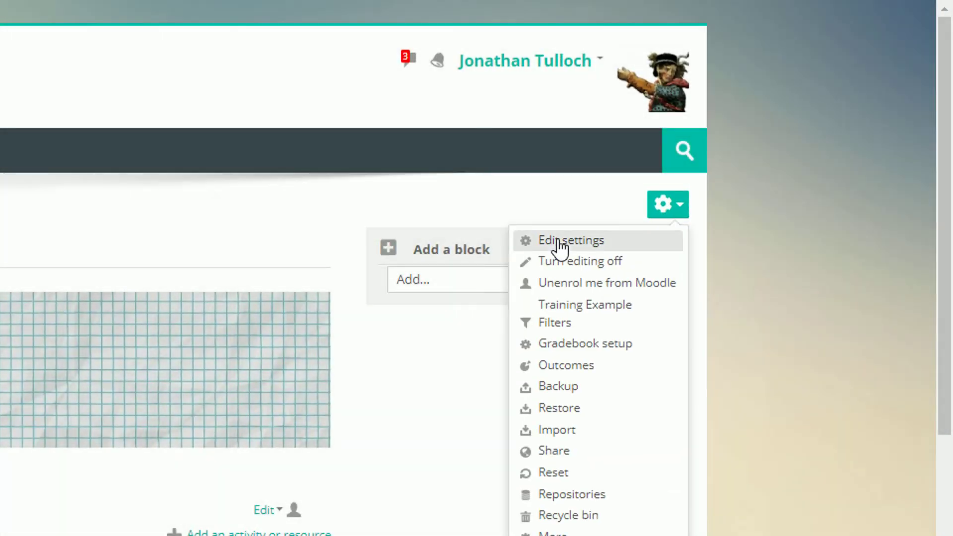
pyautogui.click(561, 242)
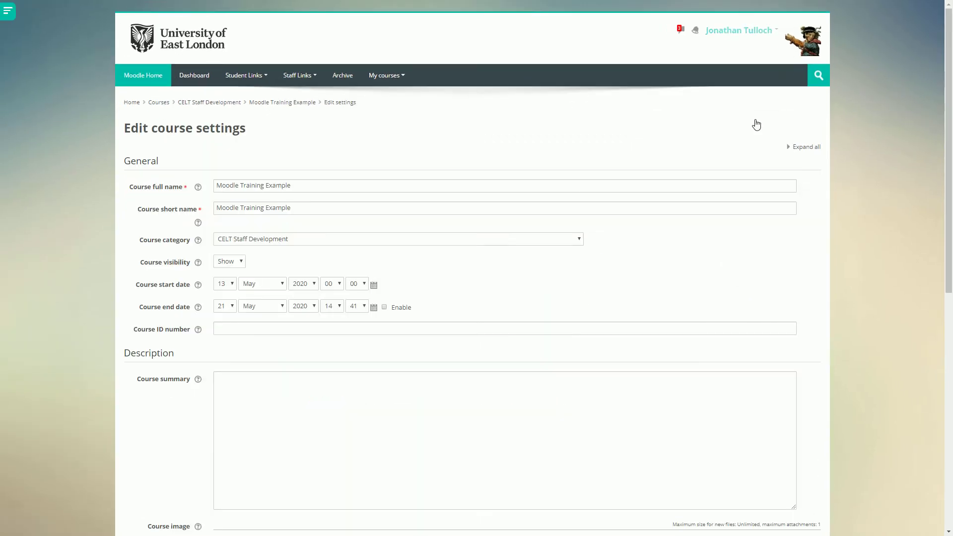
pyautogui.scroll(-9, 950, 156)
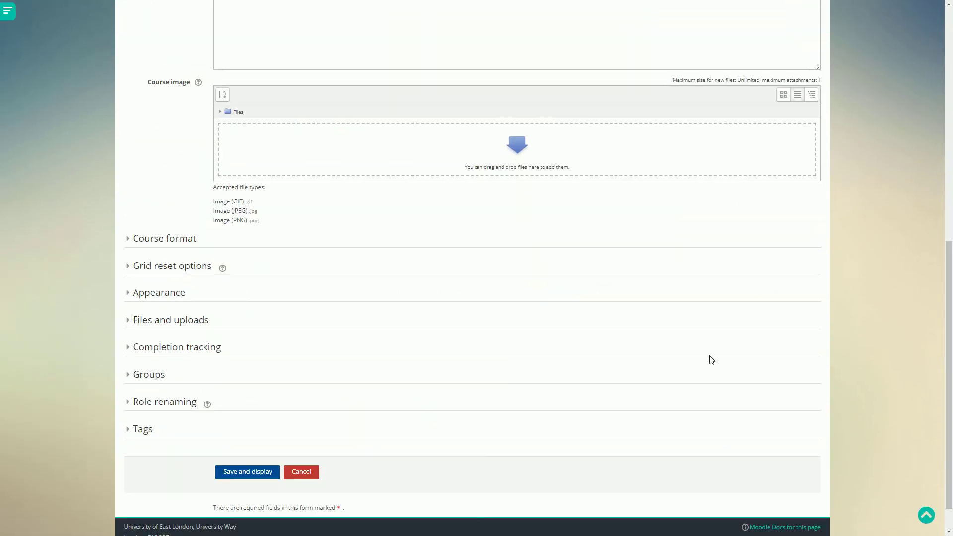
pyautogui.click(132, 240)
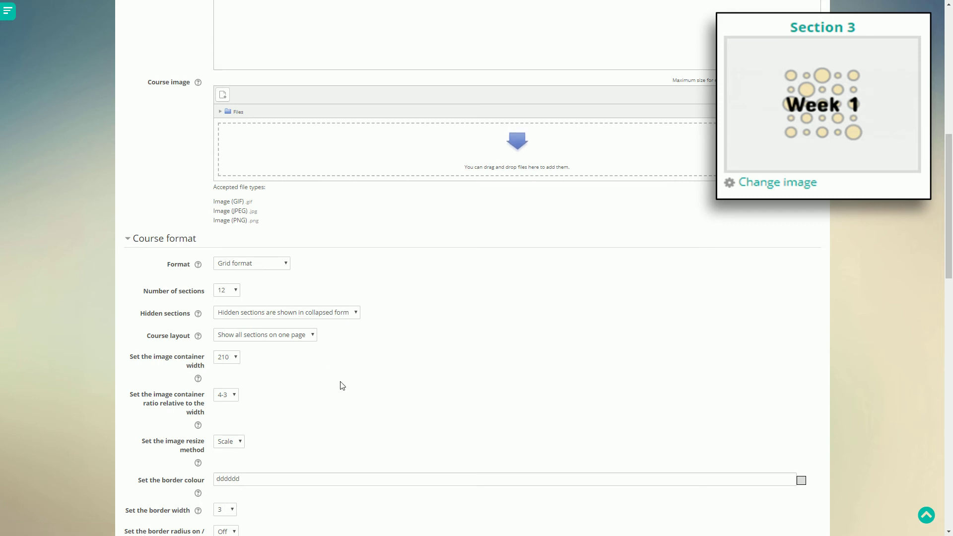
pyautogui.scroll(-2, 341, 386)
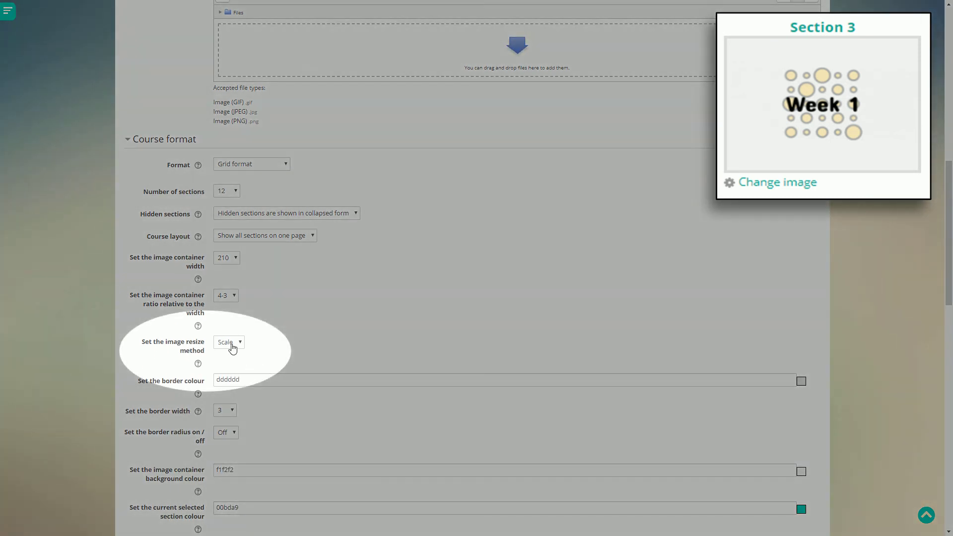
pyautogui.click(233, 347)
pyautogui.click(239, 365)
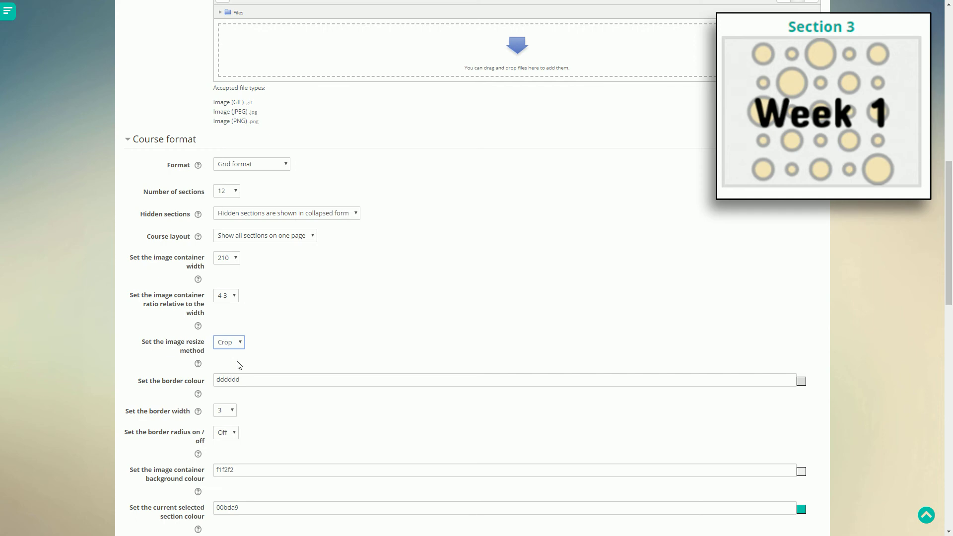
pyautogui.scroll(3, 136, 324)
# Change the grid image border colour from dddddd to ffffff.
pyautogui.scroll(-8, 138, 324)
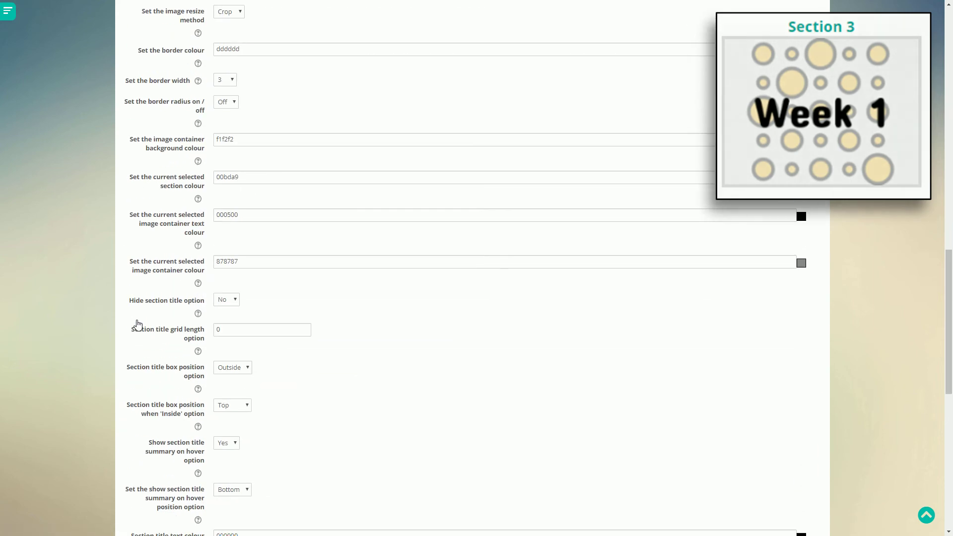
pyautogui.scroll(2, 137, 323)
pyautogui.click(265, 148)
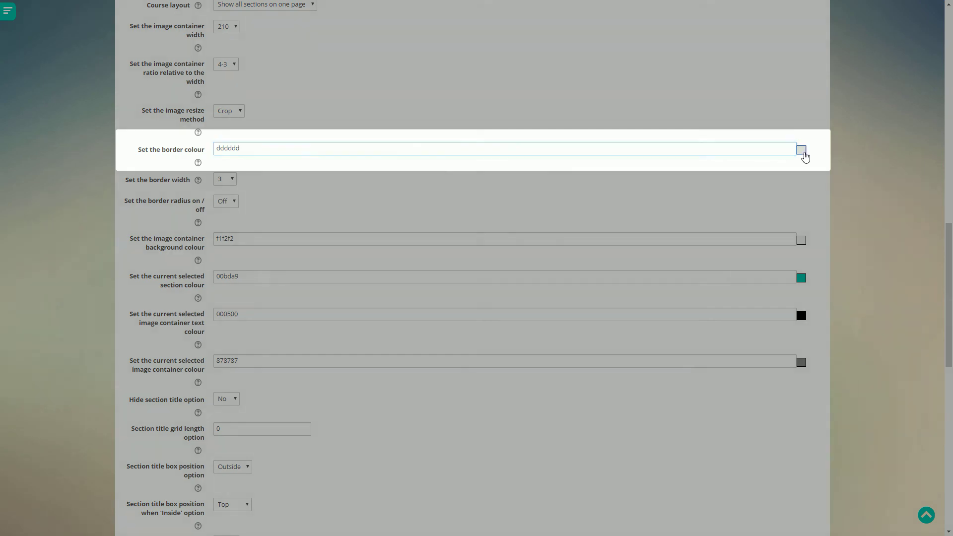
pyautogui.click(802, 152)
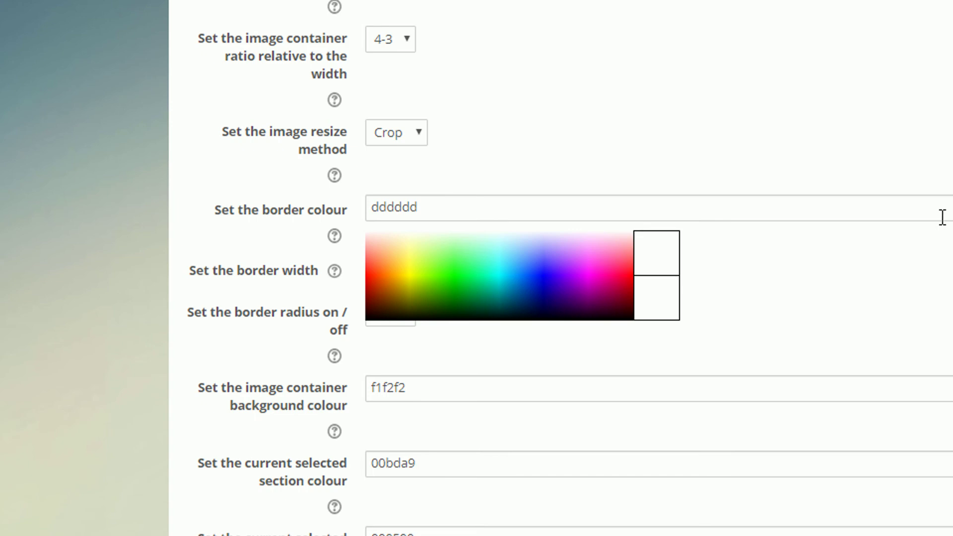
pyautogui.moveTo(451, 207); pyautogui.dragTo(299, 192)
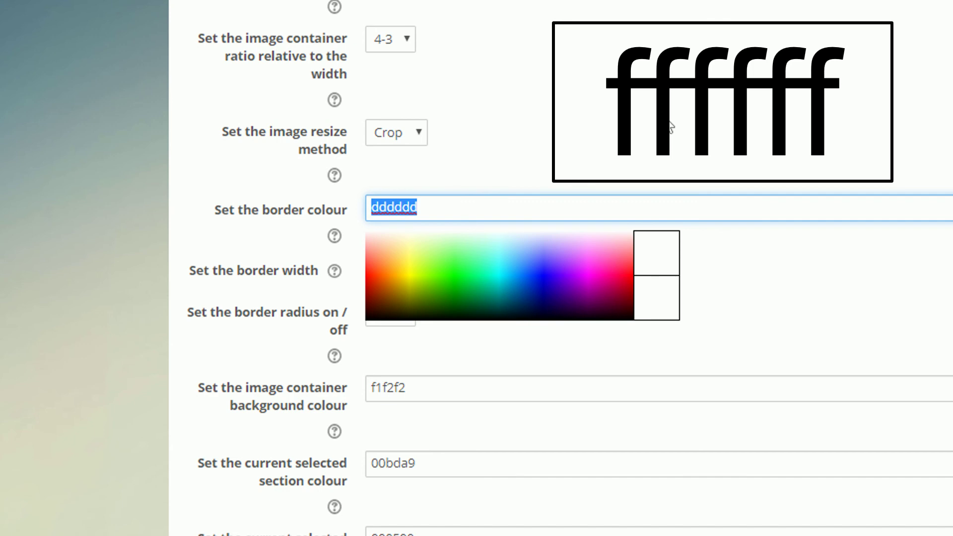
pyautogui.write('fffff')
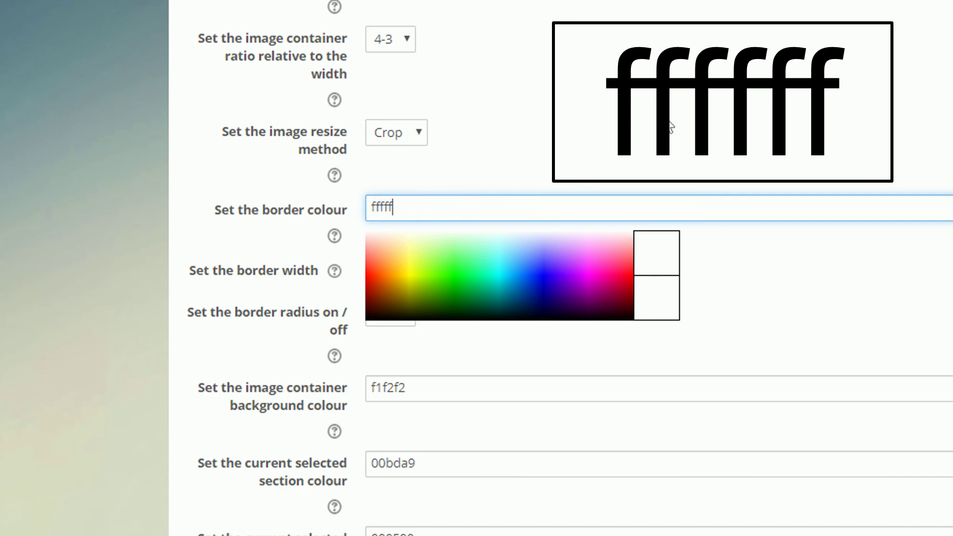
pyautogui.write('f')
# Change the image container background from f1f2f2 to ffffff and save, returning to the course.
pyautogui.click(803, 385)
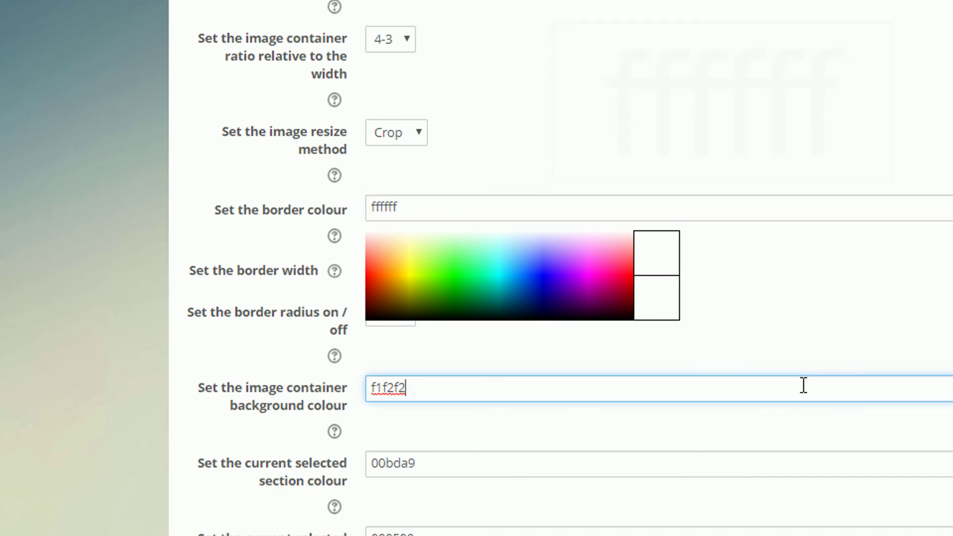
pyautogui.click(804, 320)
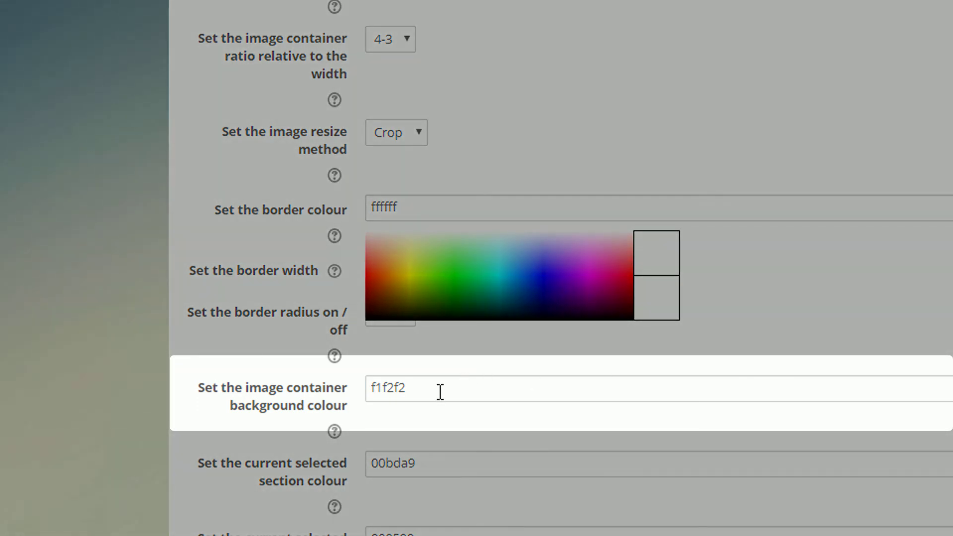
pyautogui.moveTo(440, 392); pyautogui.dragTo(315, 383)
pyautogui.write('fff')
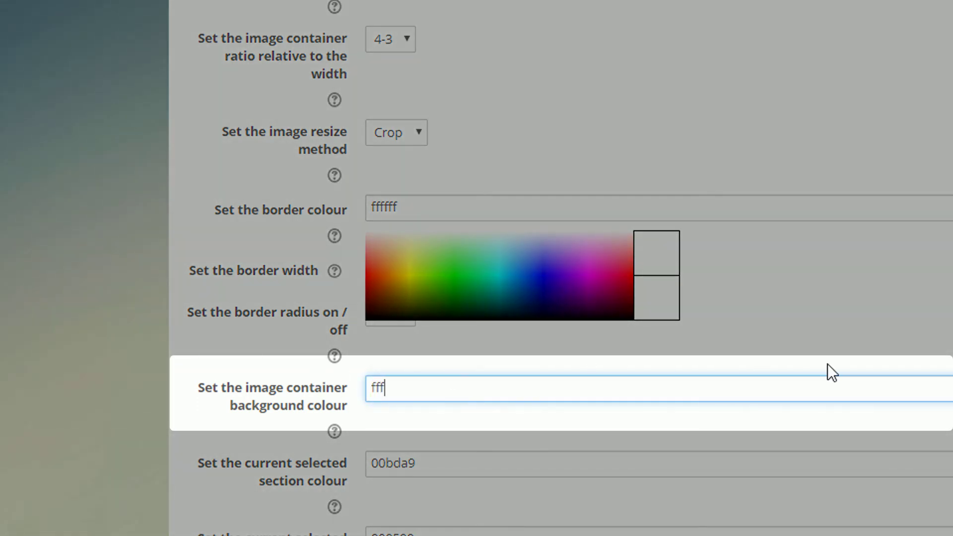
pyautogui.write('fff')
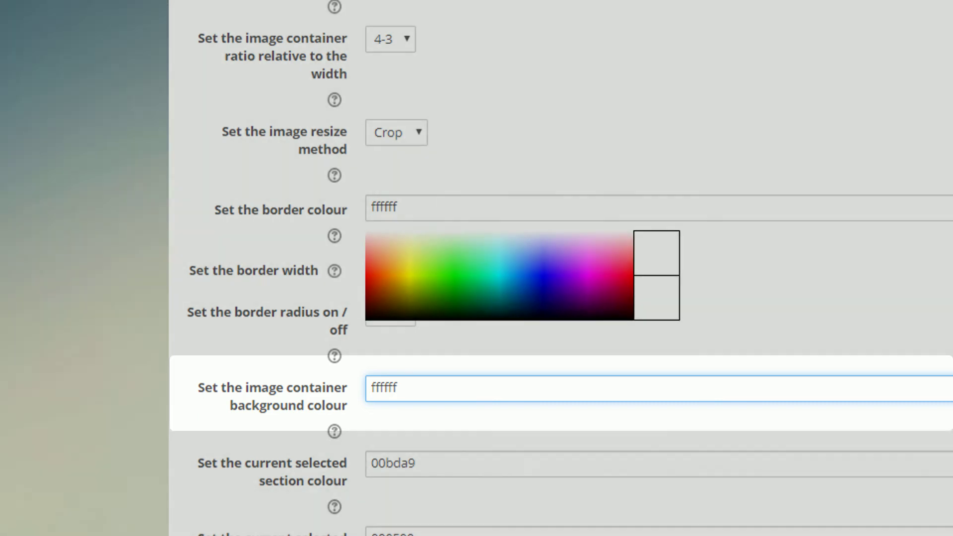
pyautogui.scroll(-10, 257, 449)
pyautogui.click(254, 437)
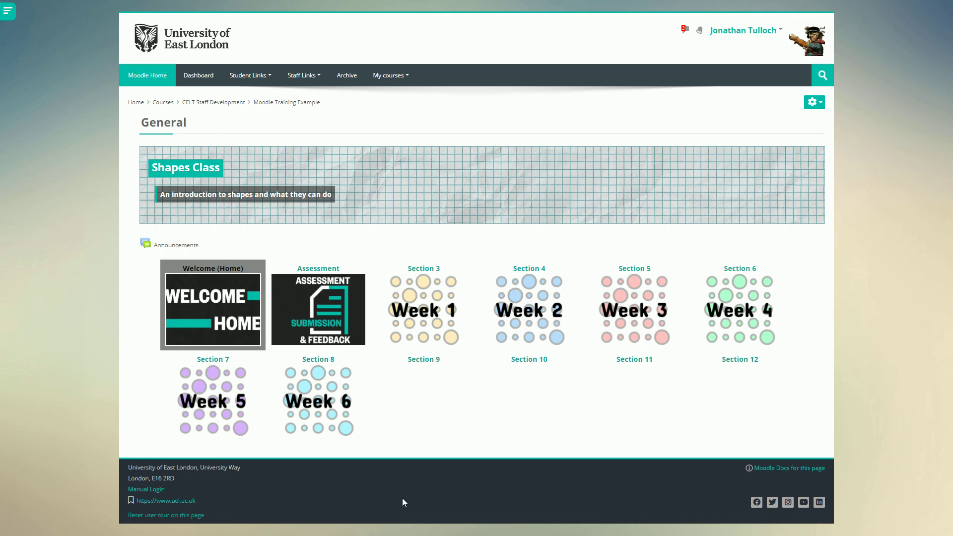
# Turn editing on and rename Sections 3, 4 and 5 to 'Week 1', 'Week 2' and 'Week 3'.
pyautogui.click(811, 103)
pyautogui.click(790, 131)
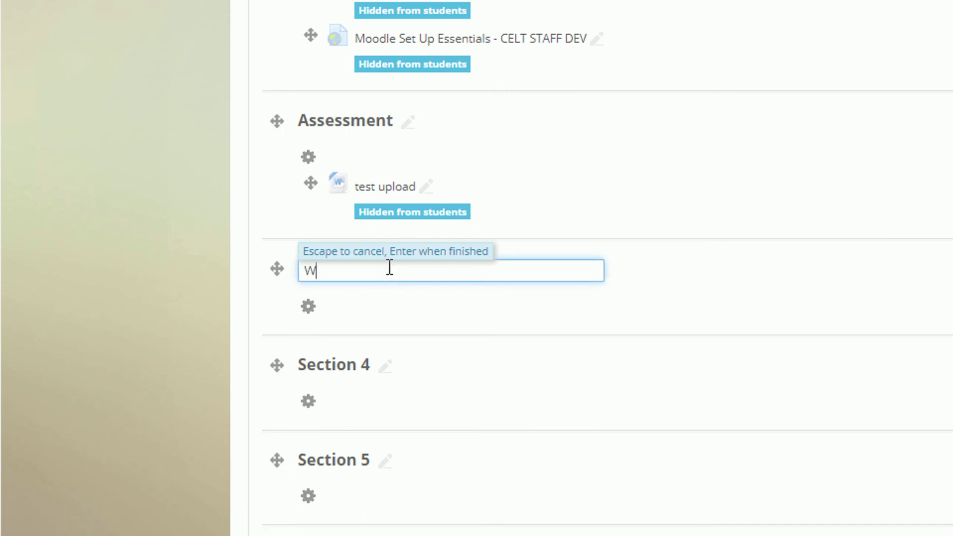
pyautogui.write(' 1')
pyautogui.press('Return')
pyautogui.click(385, 364)
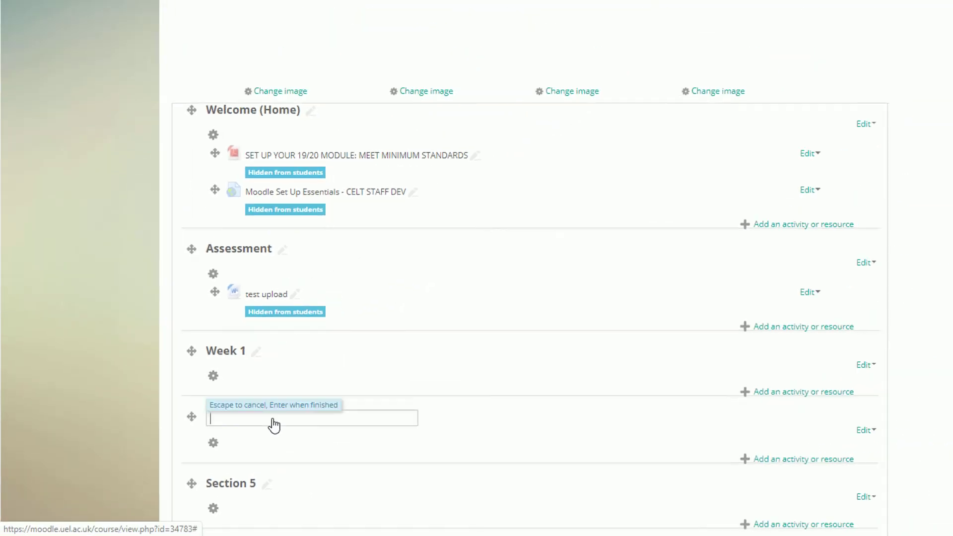
pyautogui.write('Week 2')
pyautogui.press('Return')
pyautogui.scroll(-4, 417, 362)
pyautogui.click(388, 63)
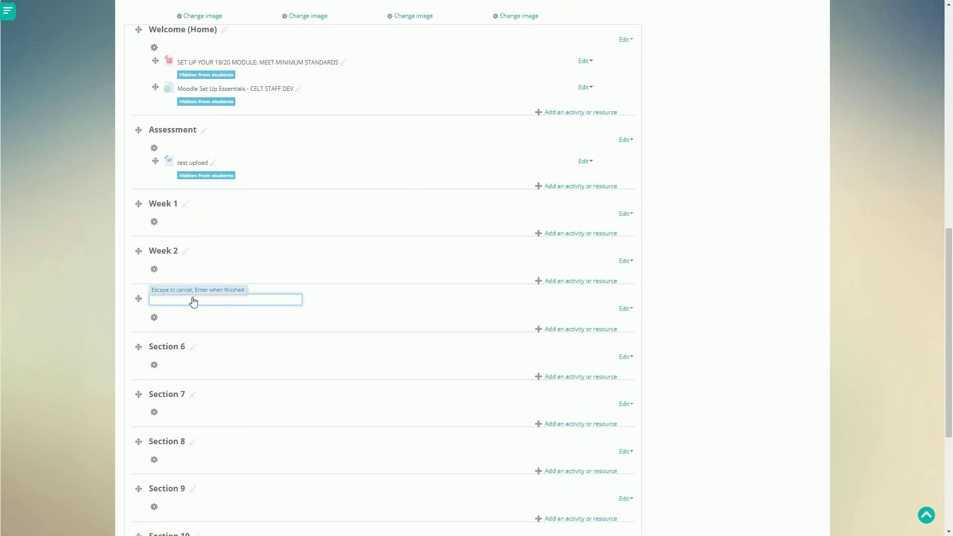
pyautogui.write('Week 3')
pyautogui.press('Return')
# Rename Sections 6, 7 and 8 to 'Week 4', 'Week 5' and 'Week 6'.
pyautogui.click(193, 347)
pyautogui.write('Week 4')
pyautogui.press('Return')
pyautogui.click(194, 394)
pyautogui.write('Week 5')
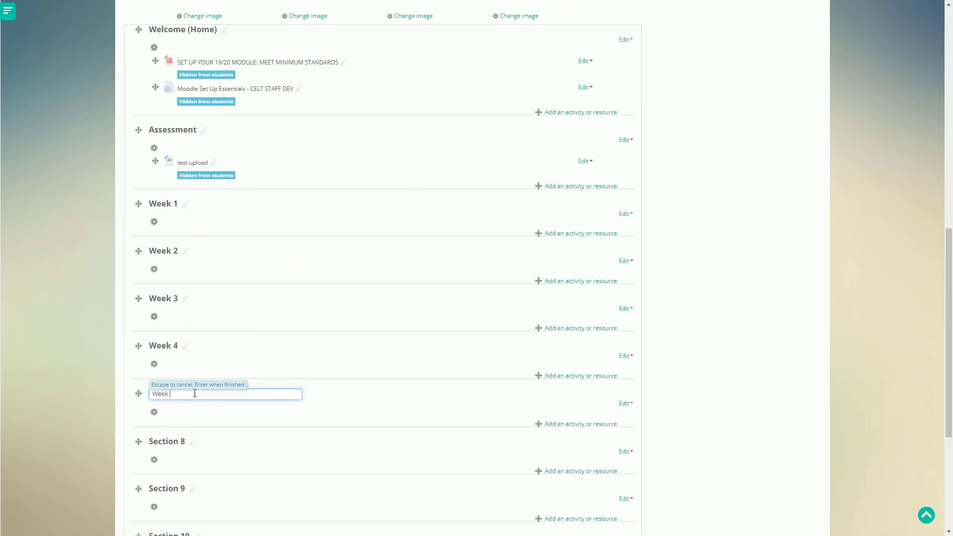
pyautogui.press('Return')
pyautogui.click(193, 441)
pyautogui.write('Week 6')
pyautogui.press('Return')
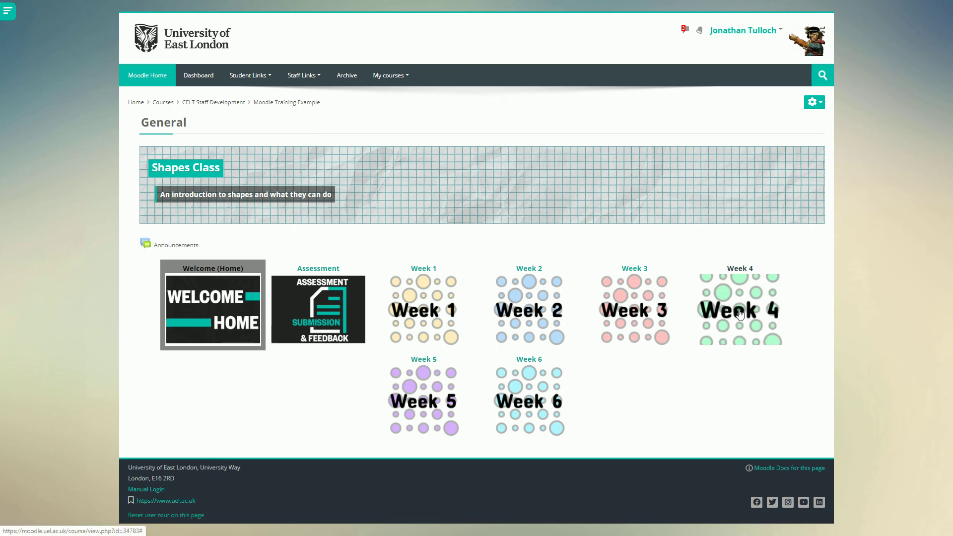